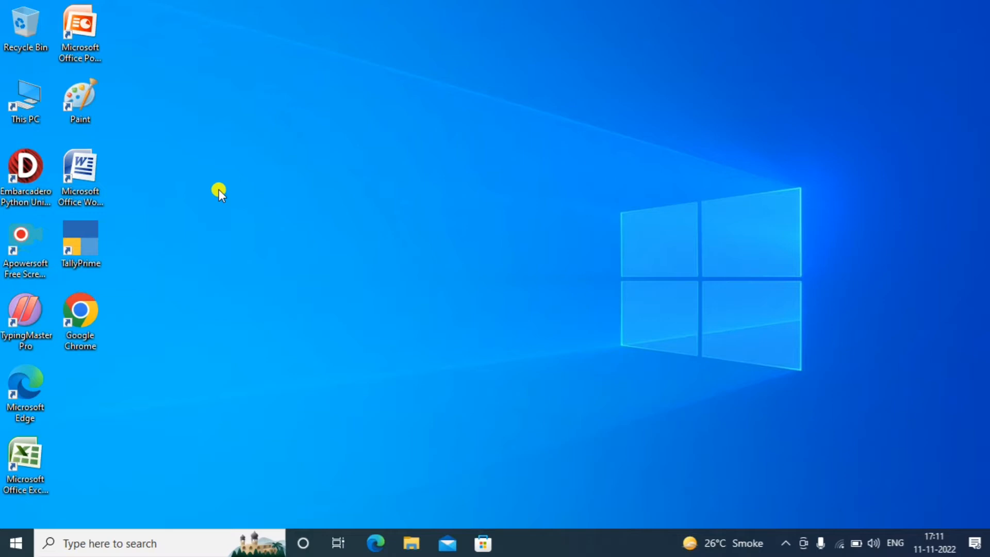
# Step: Start TallyPrime in Educational Mode and open the company's features settings
pyautogui.doubleClick(90, 235)
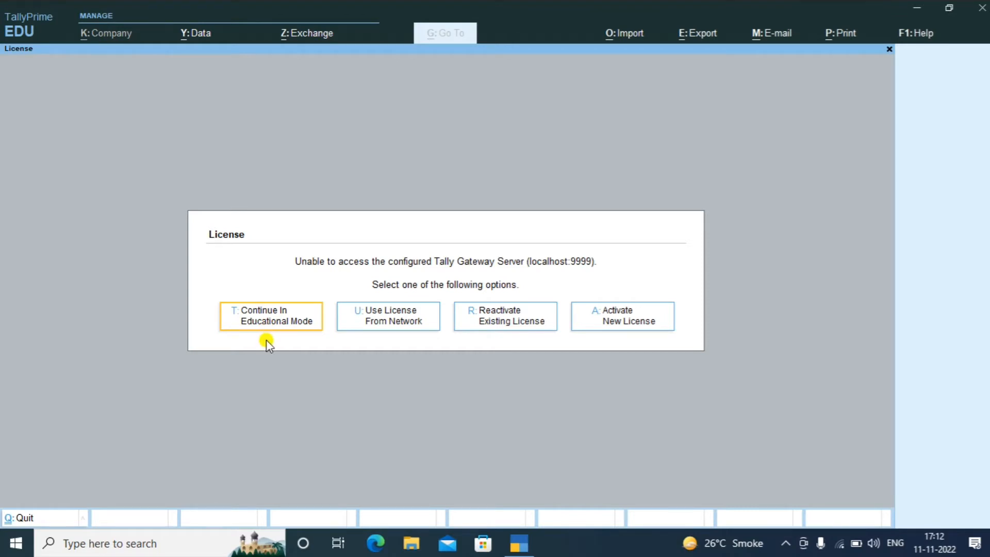
pyautogui.press('t')
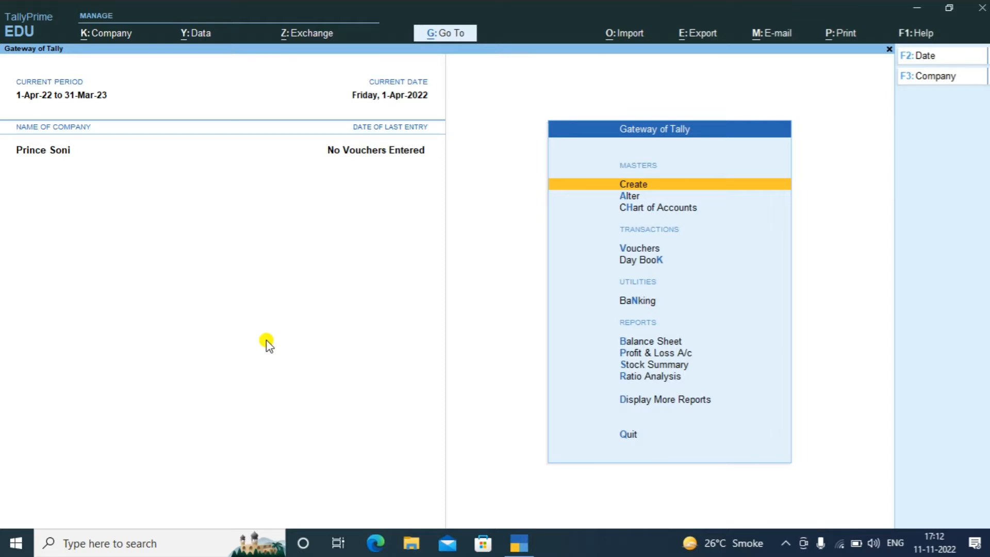
pyautogui.press('F11')
# Step: Set Enable Batches to Yes in the company's inventory features
pyautogui.press('Return')
pyautogui.press('Return')
pyautogui.press('Return')
pyautogui.press('Return')
pyautogui.press('Return')
pyautogui.press('Return')
pyautogui.press('Return')
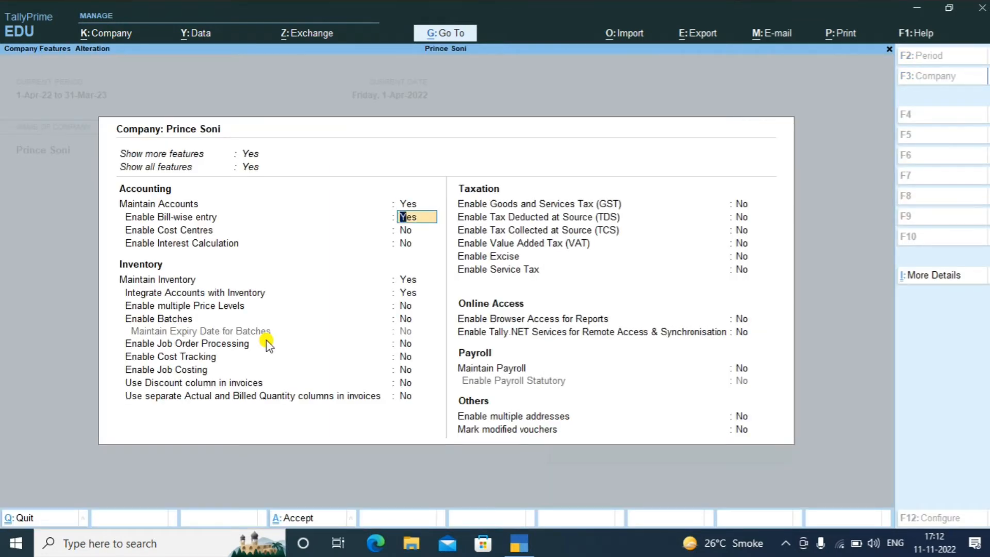
pyautogui.press('Up')
pyautogui.press('Up')
pyautogui.press('Up')
pyautogui.press('Up')
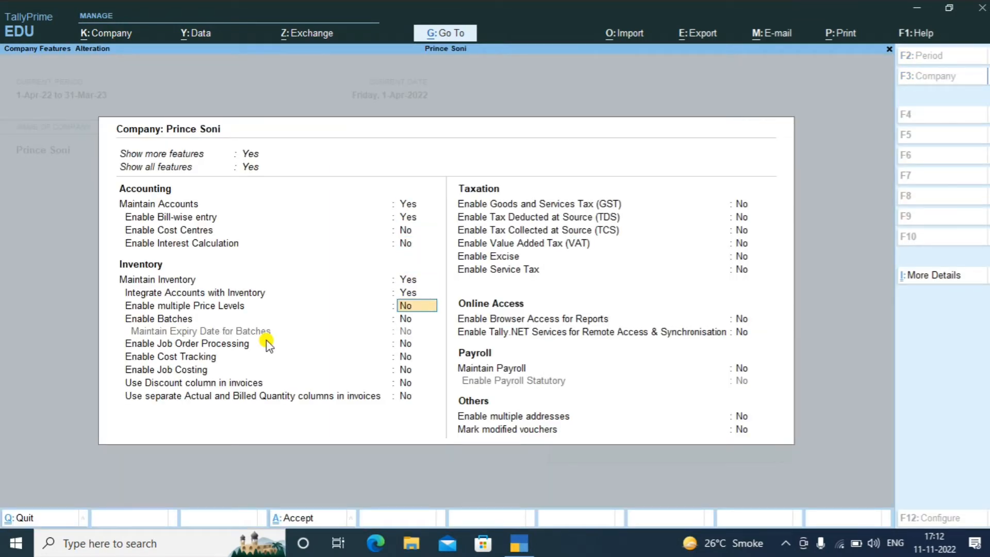
pyautogui.press('Down')
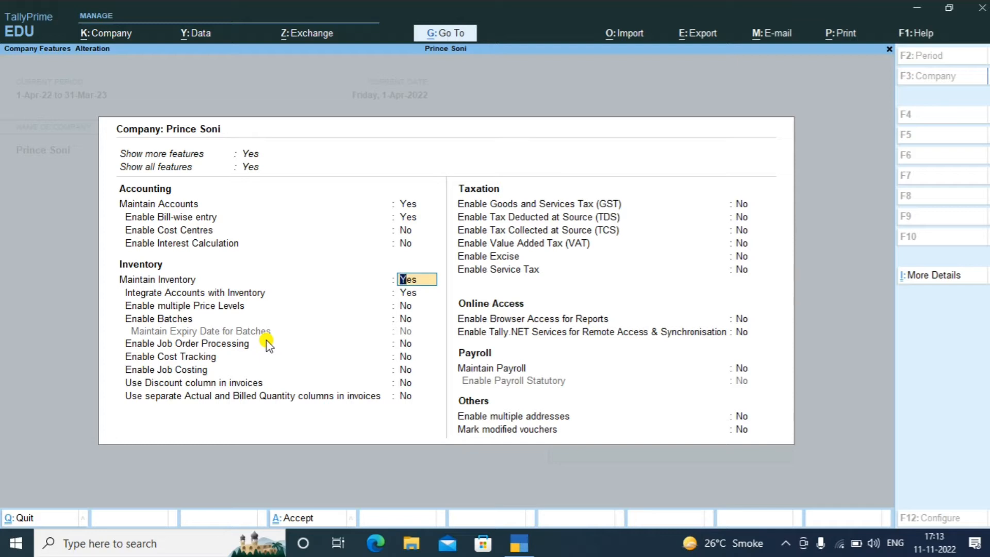
pyautogui.press('Down')
pyautogui.press('Down')
pyautogui.press('Down')
pyautogui.press('Down')
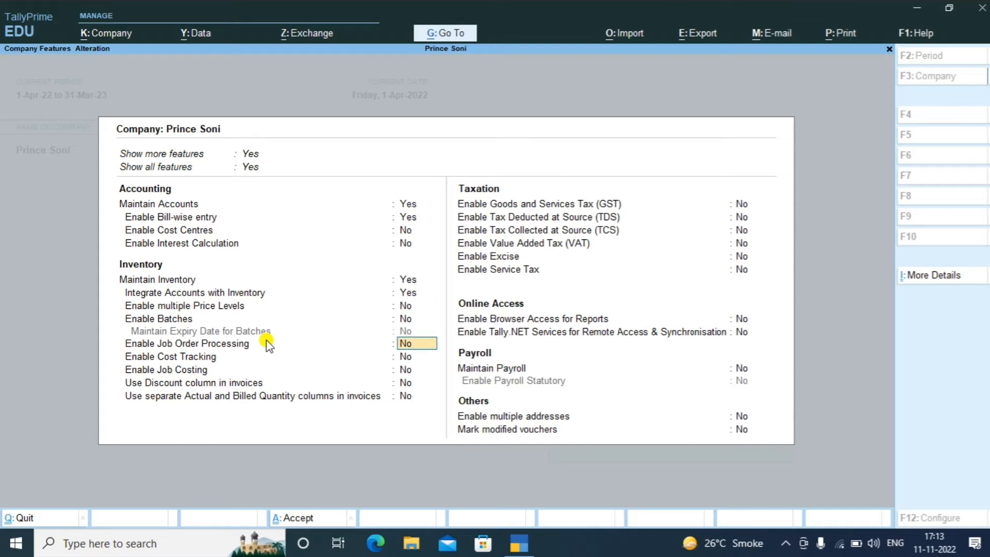
pyautogui.press('Up')
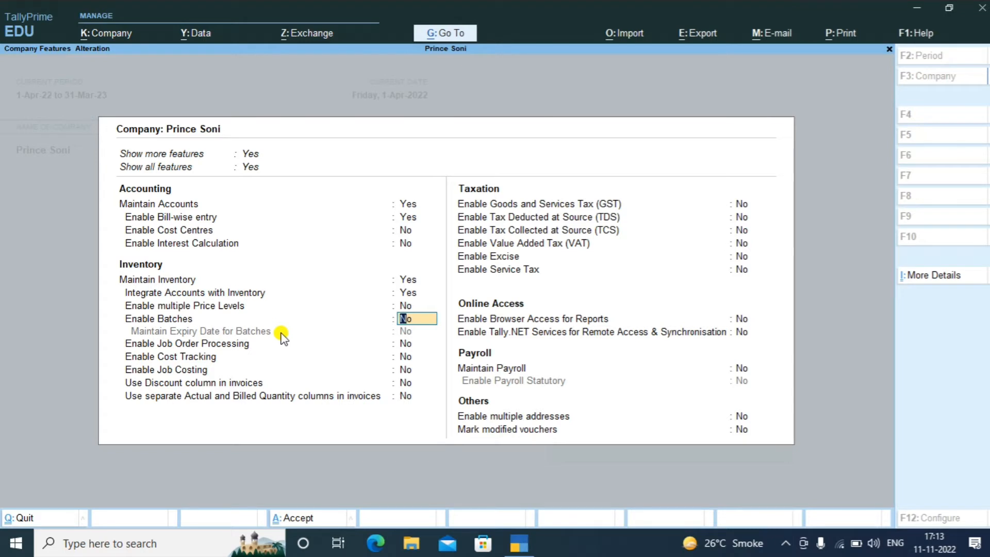
pyautogui.write('yes')
pyautogui.press('Return')
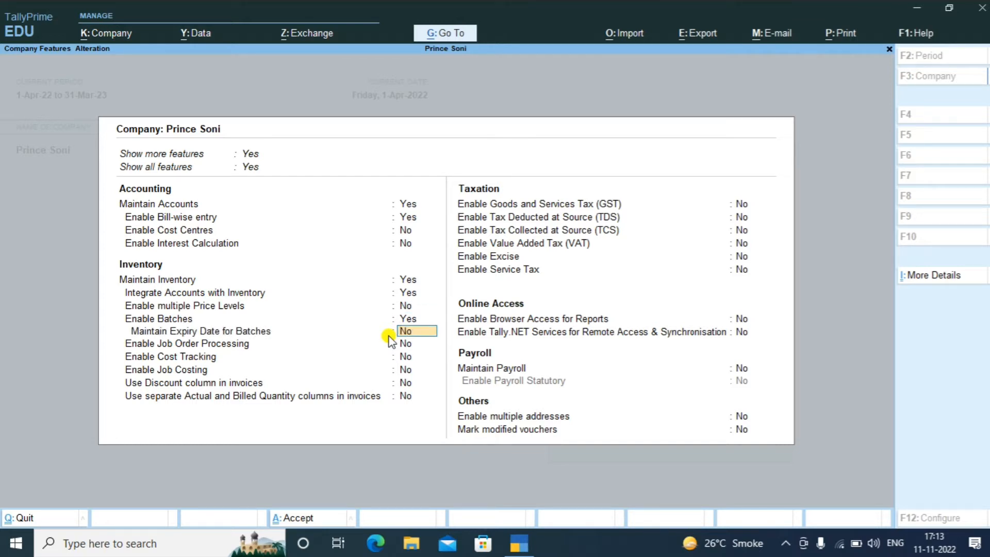
# Step: Set Maintain Expiry Date for Batches to Yes and save the company features
pyautogui.write('yes')
pyautogui.press('Return')
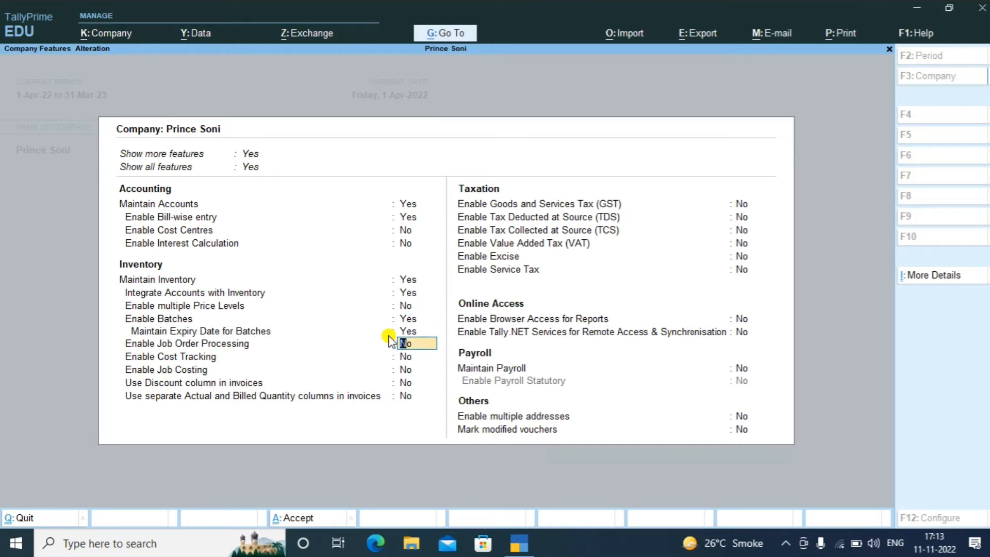
pyautogui.press('ctrl')
pyautogui.click(402, 331)
pyautogui.click(402, 321)
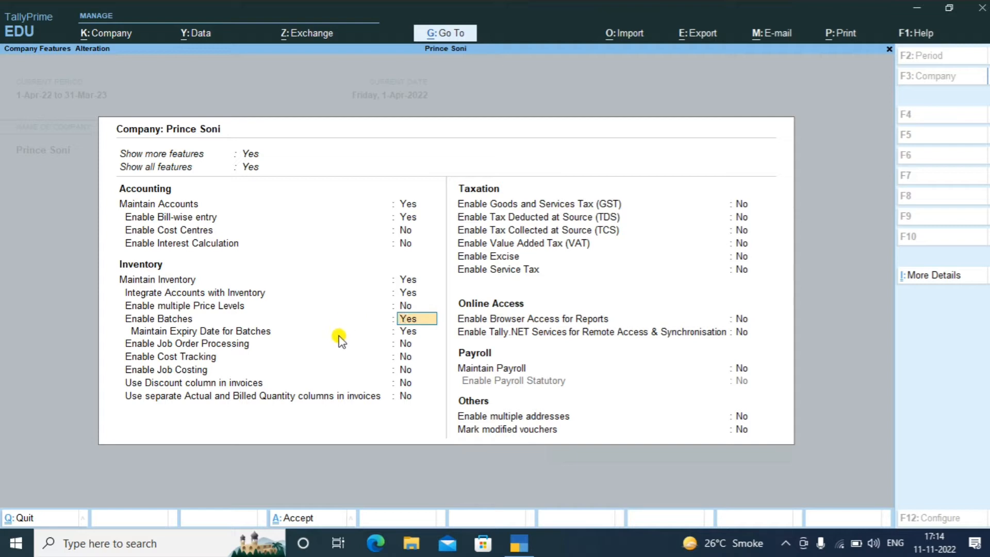
pyautogui.press('Return')
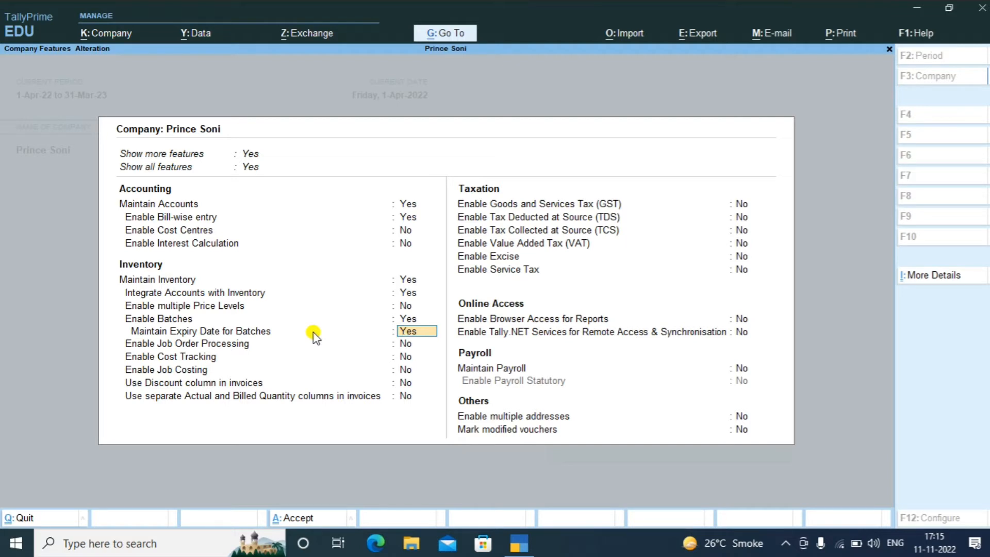
pyautogui.press('Up')
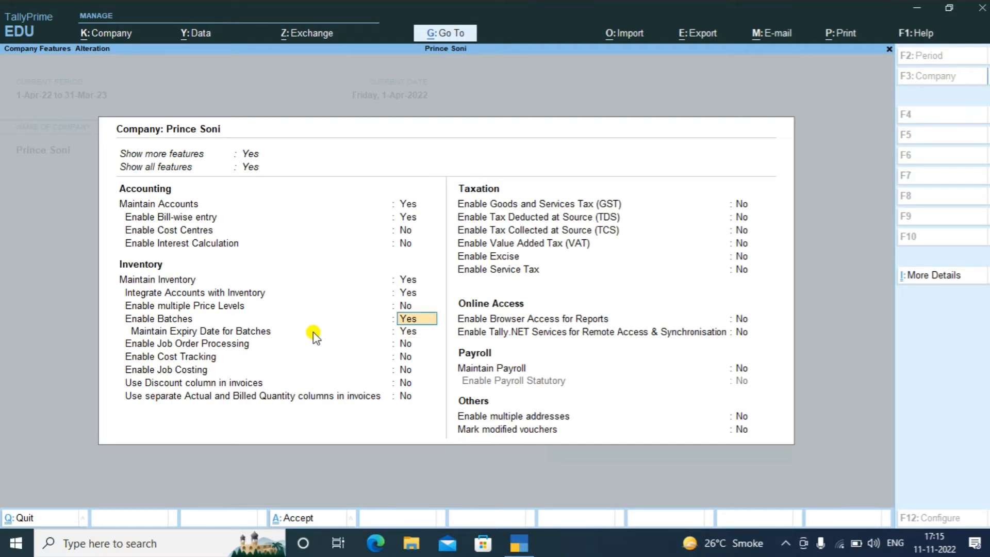
pyautogui.press('Down')
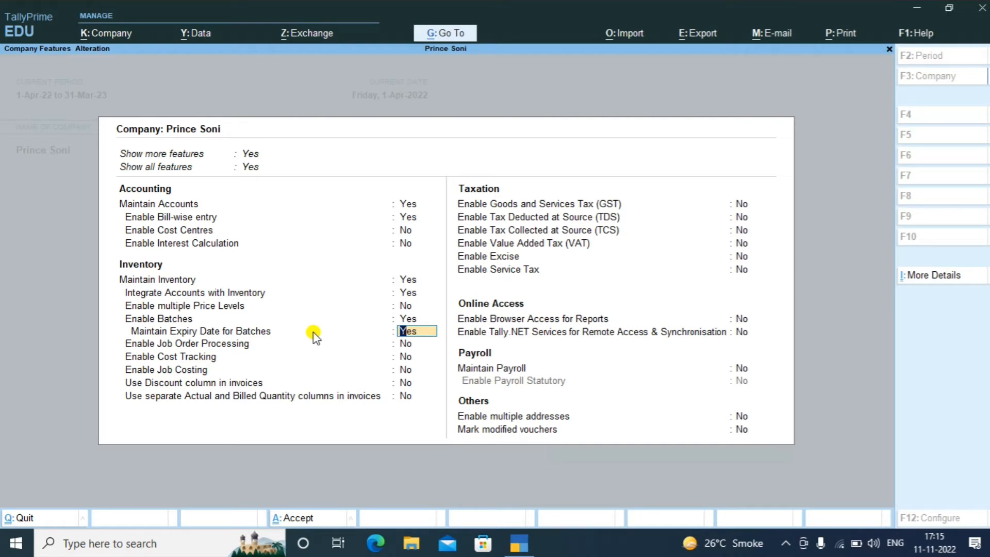
pyautogui.press('ctrl')
pyautogui.hotkey('ctrl', 'a')
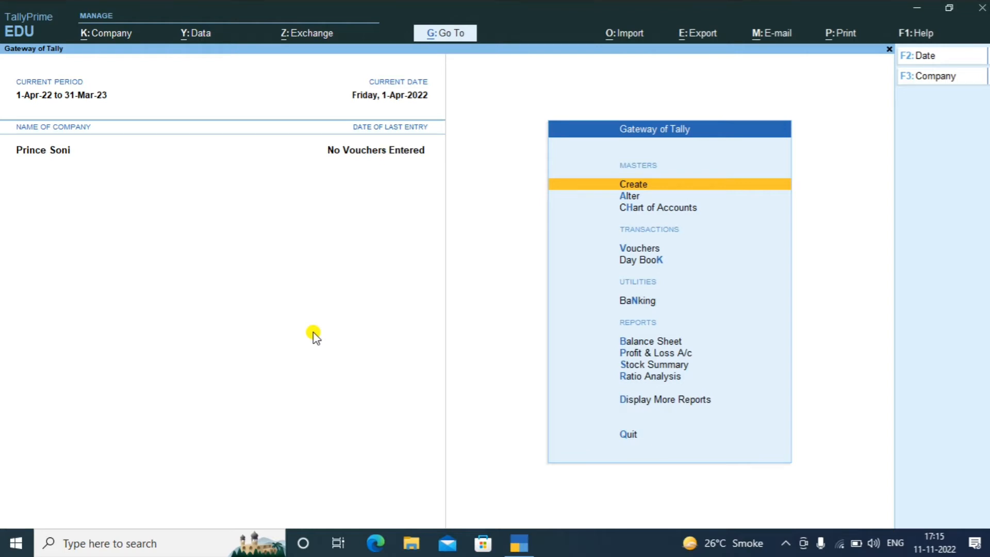
# Step: Create a ledger named Purchase under Purchase Accounts with ledger type Not Applicable and no bank details
pyautogui.press('Return')
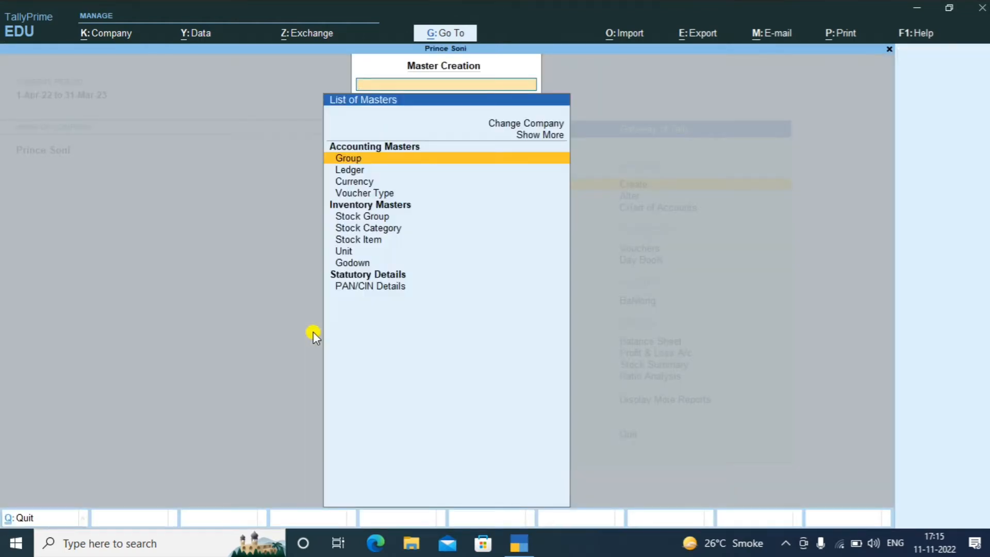
pyautogui.press('Down')
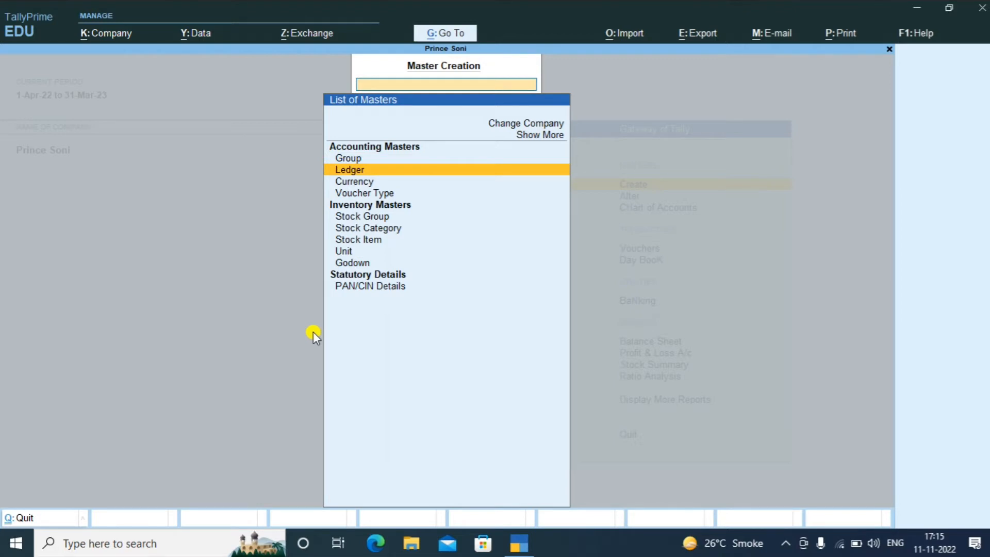
pyautogui.press('Return')
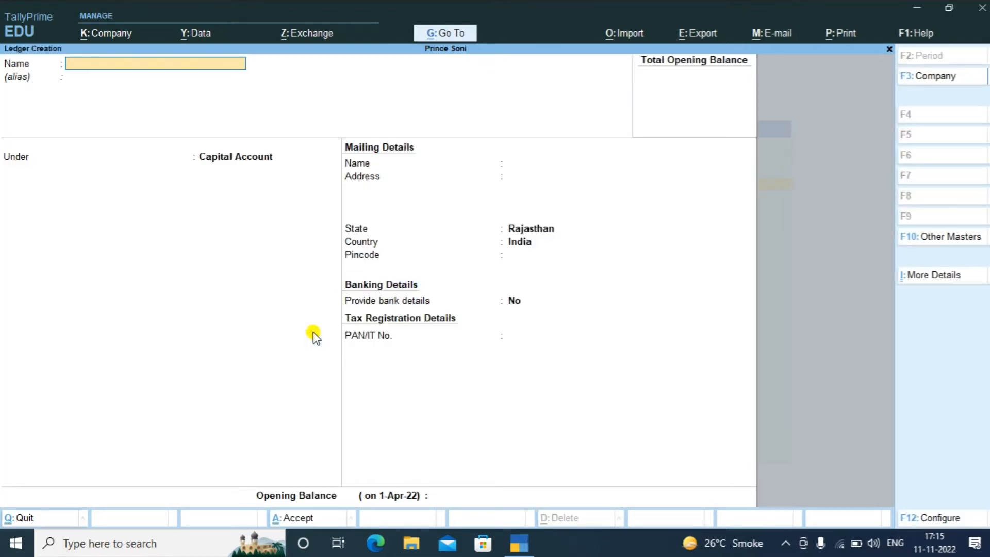
pyautogui.write('Purchase')
pyautogui.press('Return')
pyautogui.press('Return')
pyautogui.write('u')
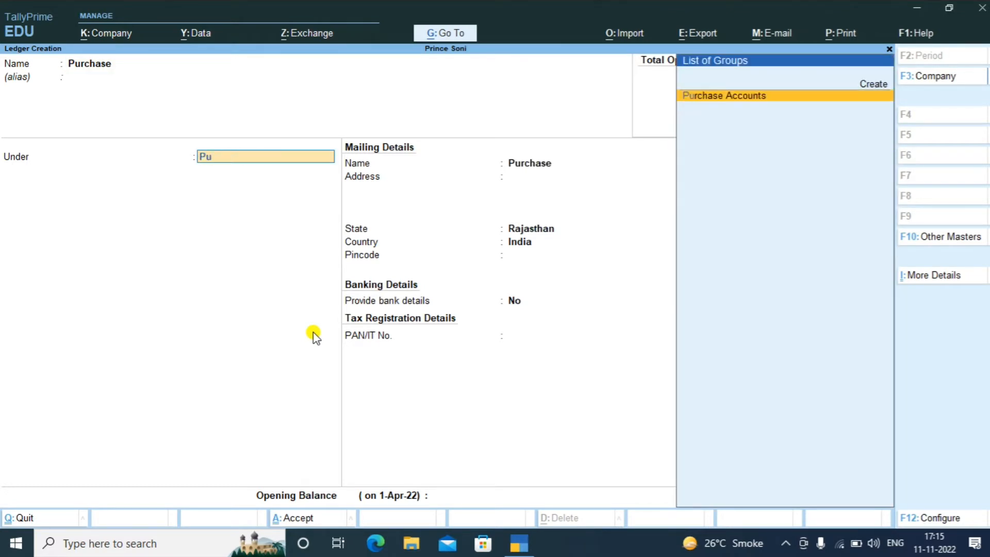
pyautogui.press('Return')
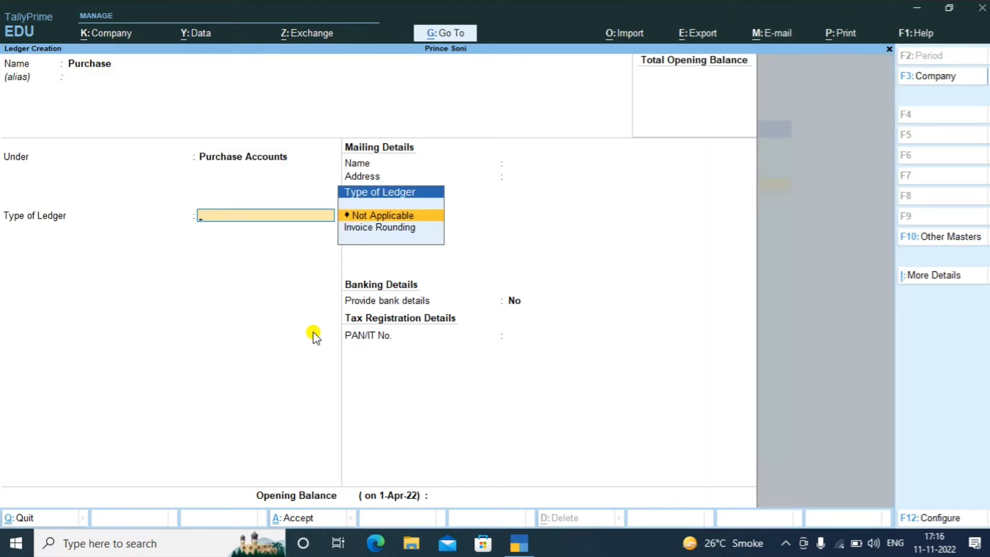
pyautogui.press('Return')
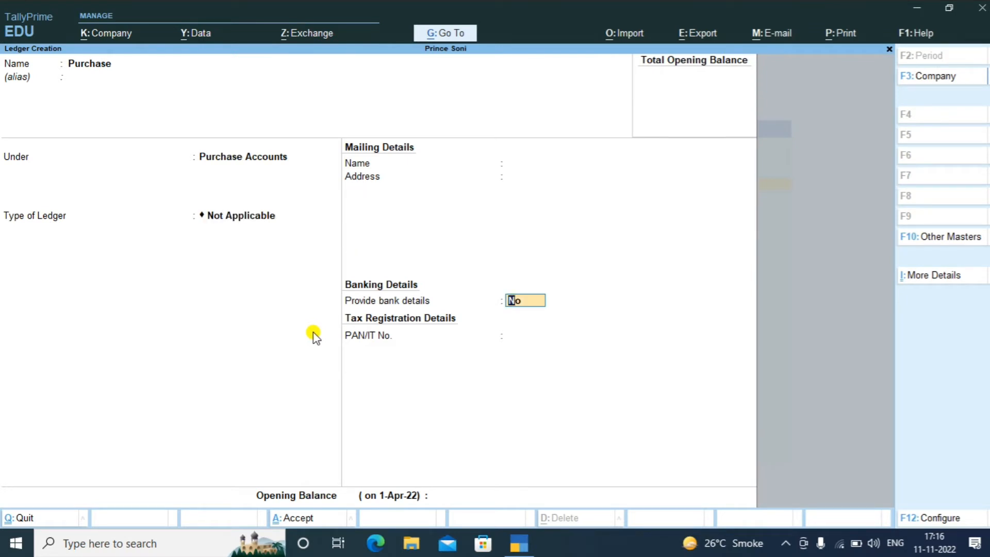
pyautogui.press('Return')
pyautogui.press('Return')
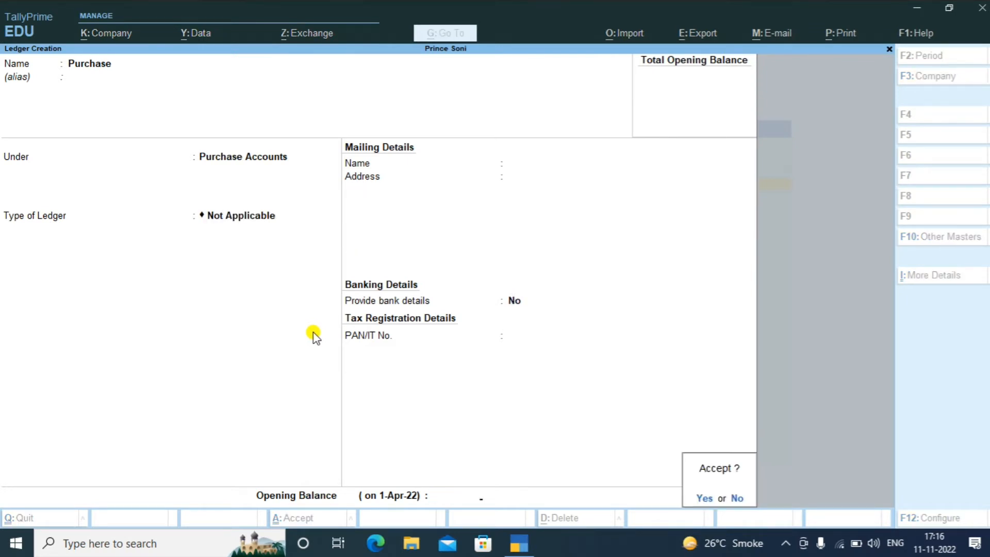
pyautogui.press('Return')
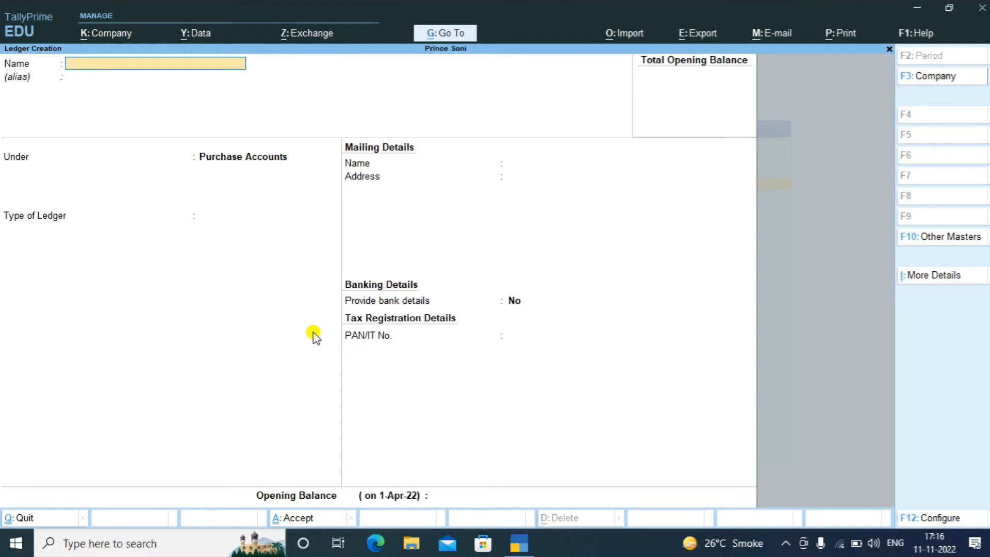
# Step: Create a ledger named Sales under Sales Accounts with ledger type Not Applicable and no bank details
pyautogui.write('Sales')
pyautogui.press('Return')
pyautogui.press('Return')
pyautogui.write('Sa')
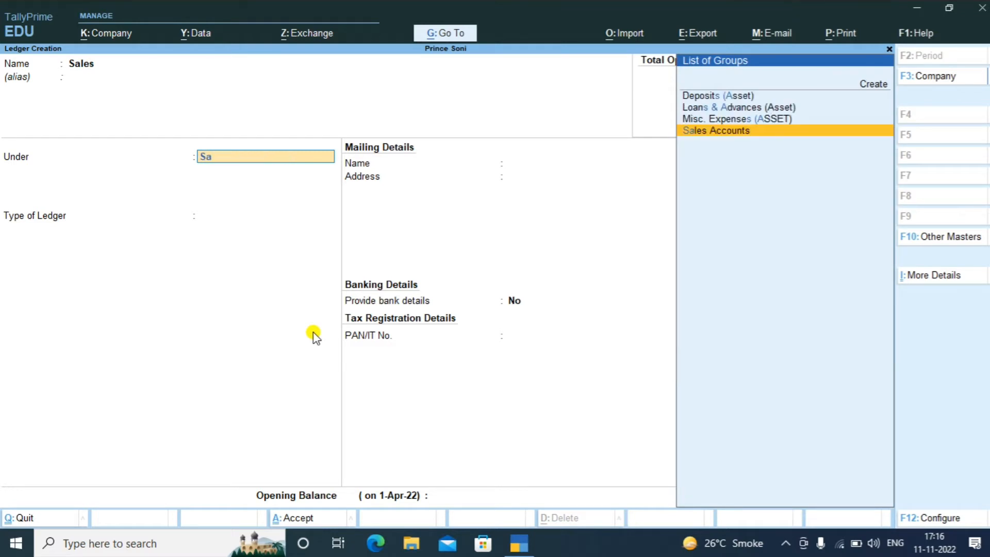
pyautogui.press('Return')
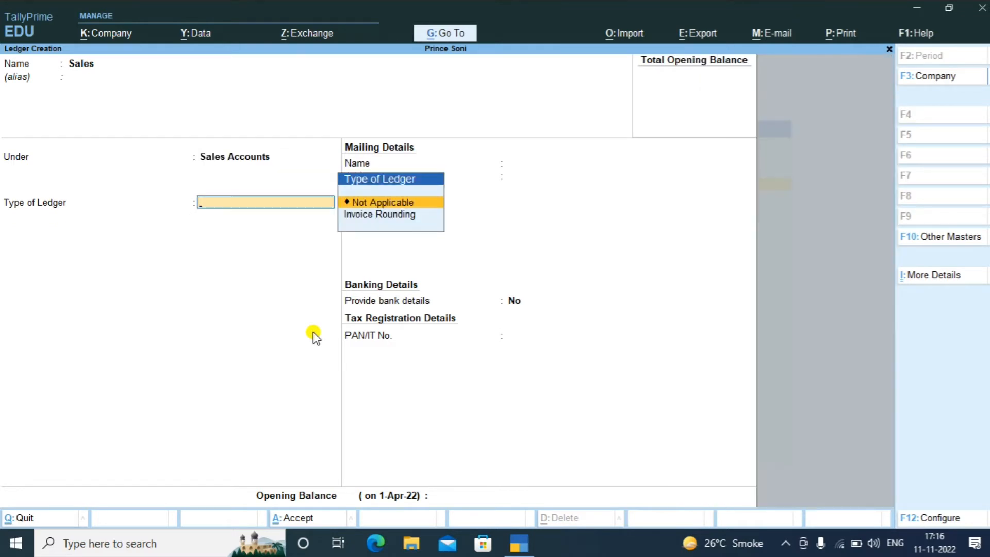
pyautogui.press('Return')
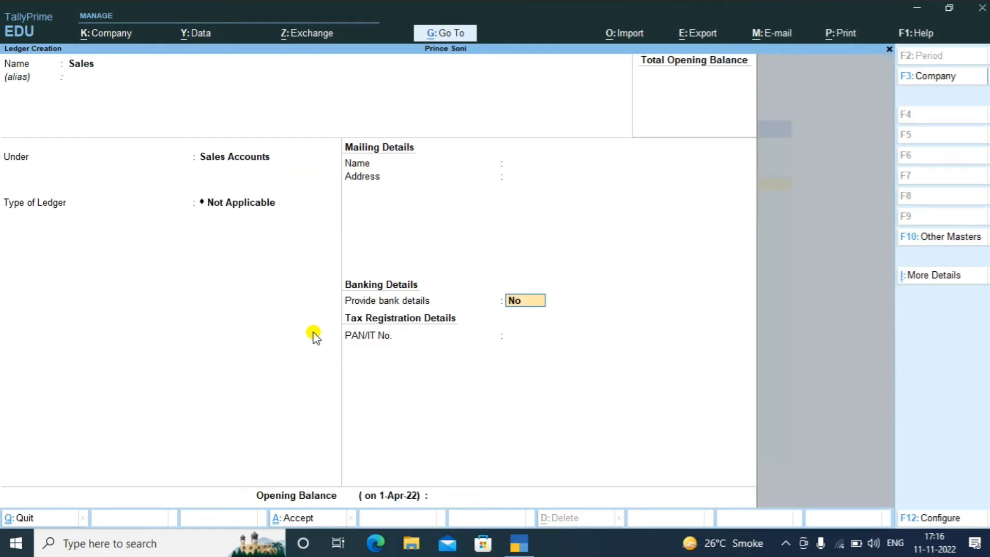
pyautogui.press('Return')
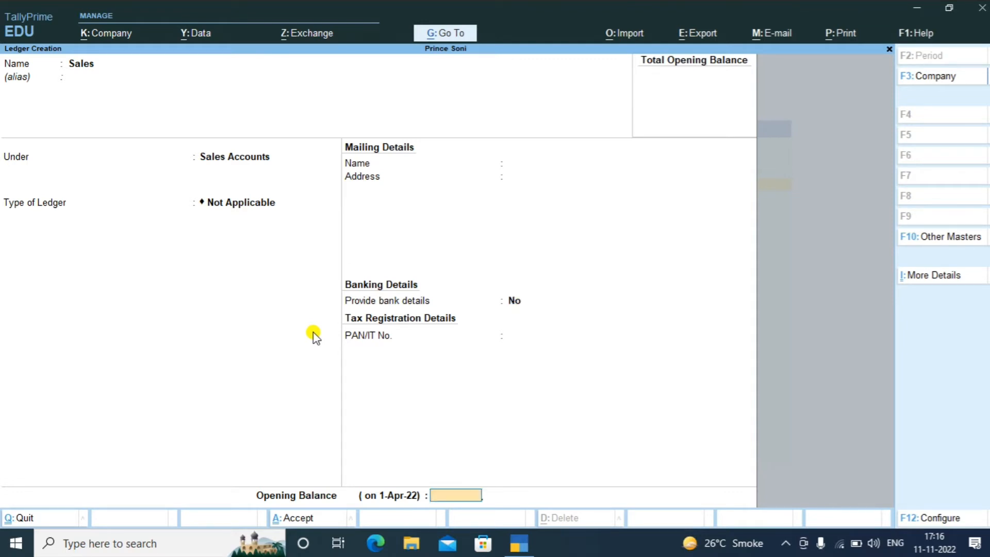
pyautogui.press('Return')
pyautogui.press('Return')
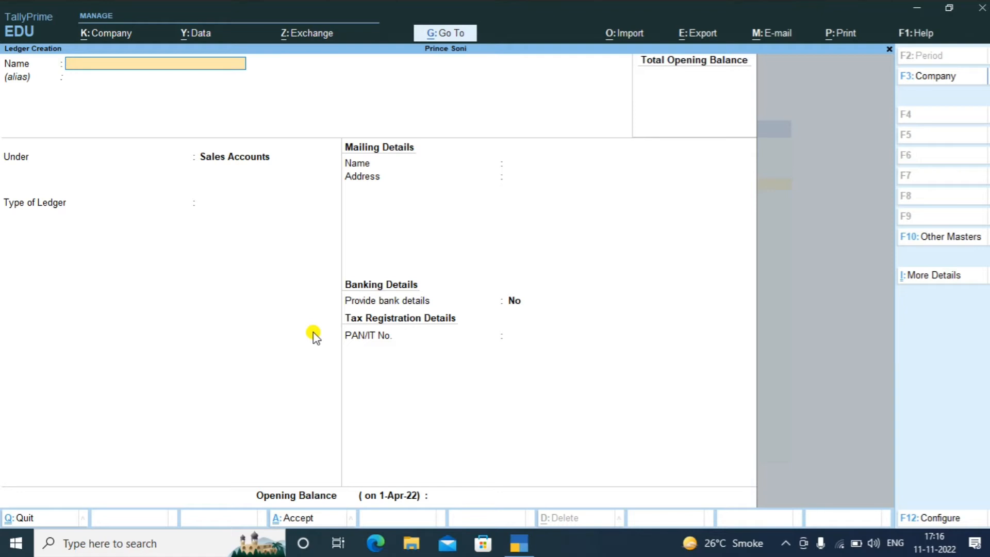
# Step: Enter the supplier's name for a new ledger and place it under Sundry Creditors
pyautogui.write('Ahul')
pyautogui.press('Home')
pyautogui.write('R')
pyautogui.press('End')
pyautogui.write('Scc')
pyautogui.press('Return')
pyautogui.press('Return')
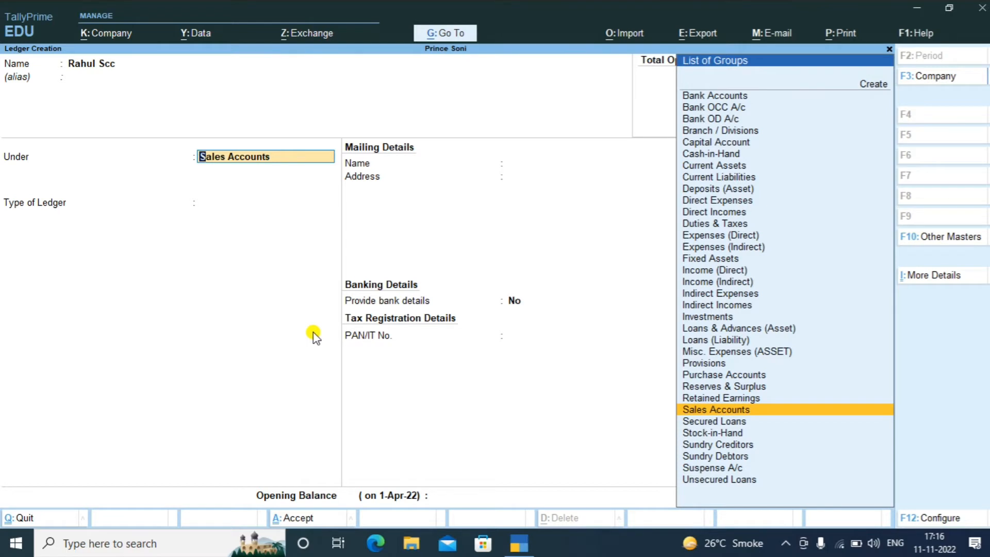
pyautogui.write('Sun')
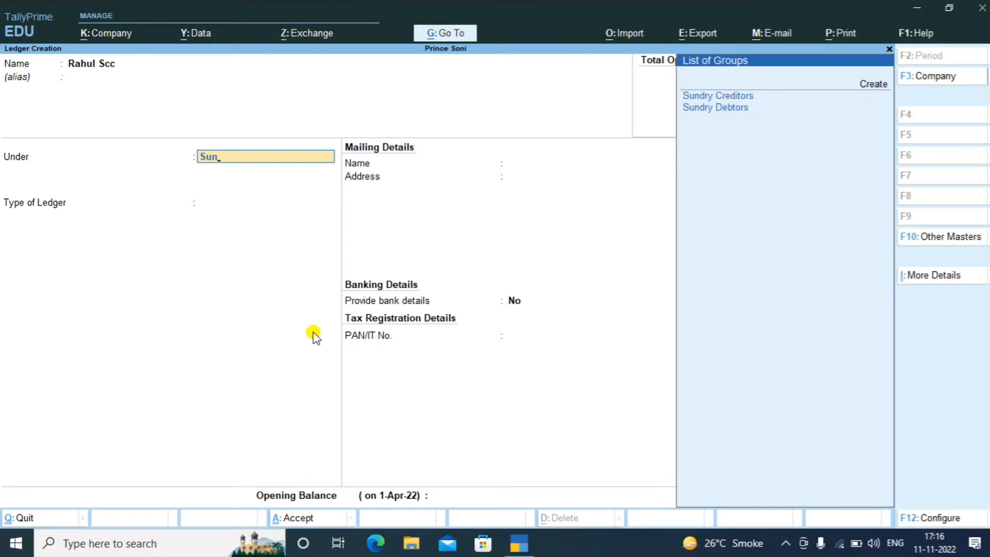
pyautogui.press('Return')
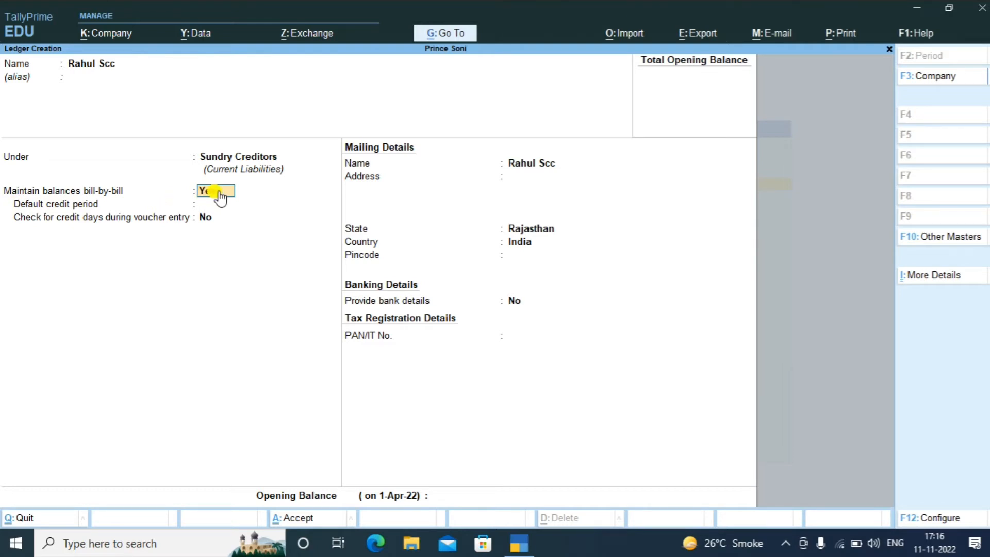
# Step: Keep the supplier ledger's default details with bill-by-bill balances, save it and leave ledger creation
pyautogui.press('Return')
pyautogui.press('Return')
pyautogui.press('Return')
pyautogui.press('Return')
pyautogui.press('Return')
pyautogui.press('Return')
pyautogui.press('Return')
pyautogui.press('Return')
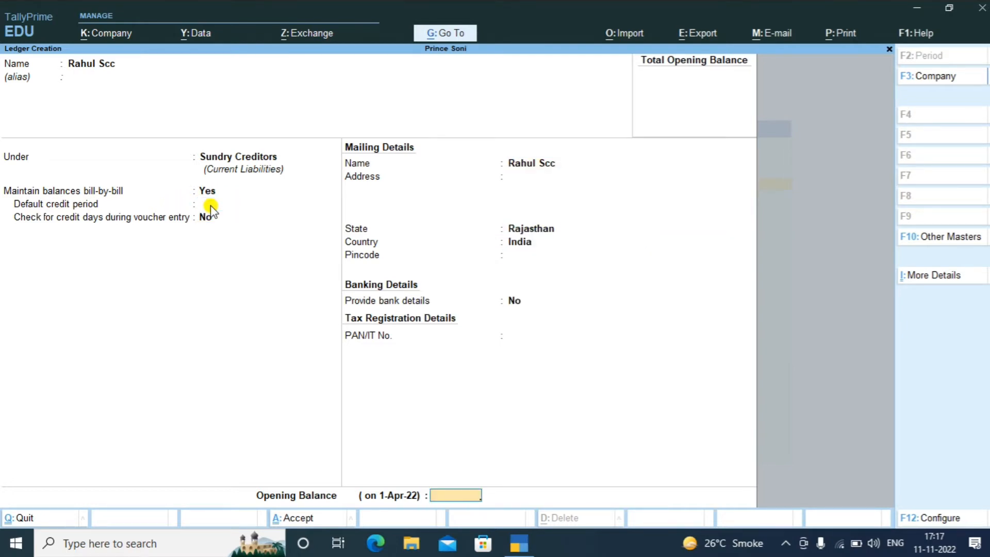
pyautogui.press('Return')
pyautogui.press('Return')
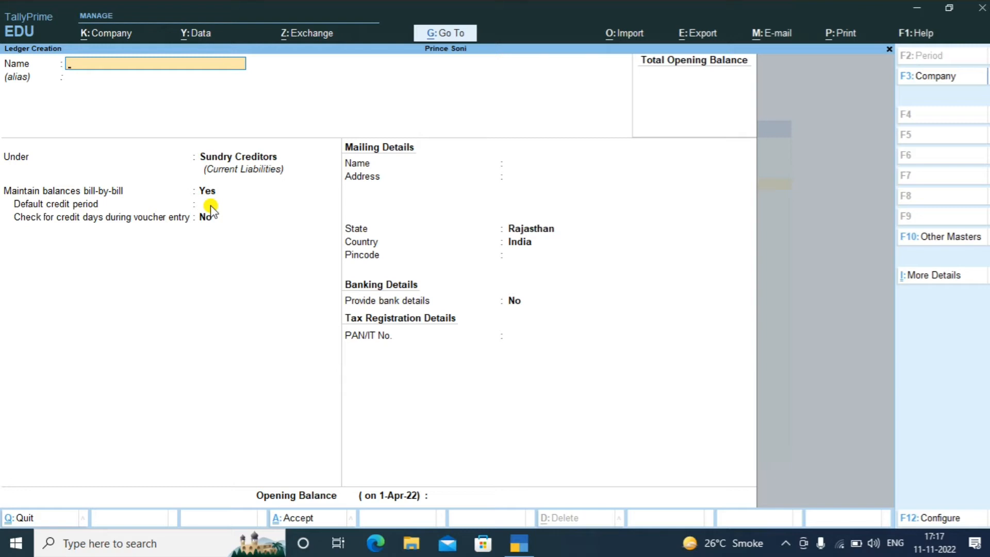
pyautogui.press('Escape')
pyautogui.press('y')
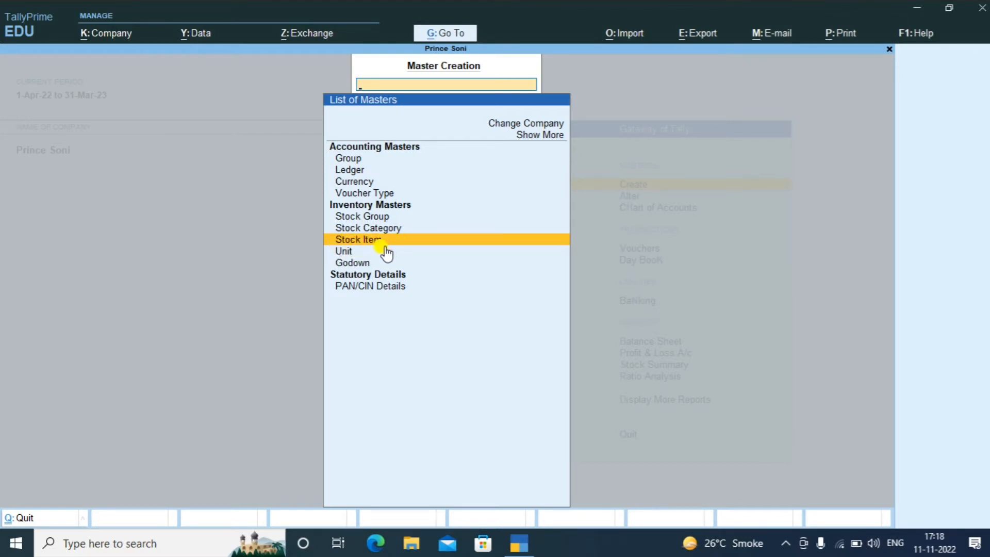
# Step: Start a new stock item named Menthol Syrup without an alias
pyautogui.click(418, 240)
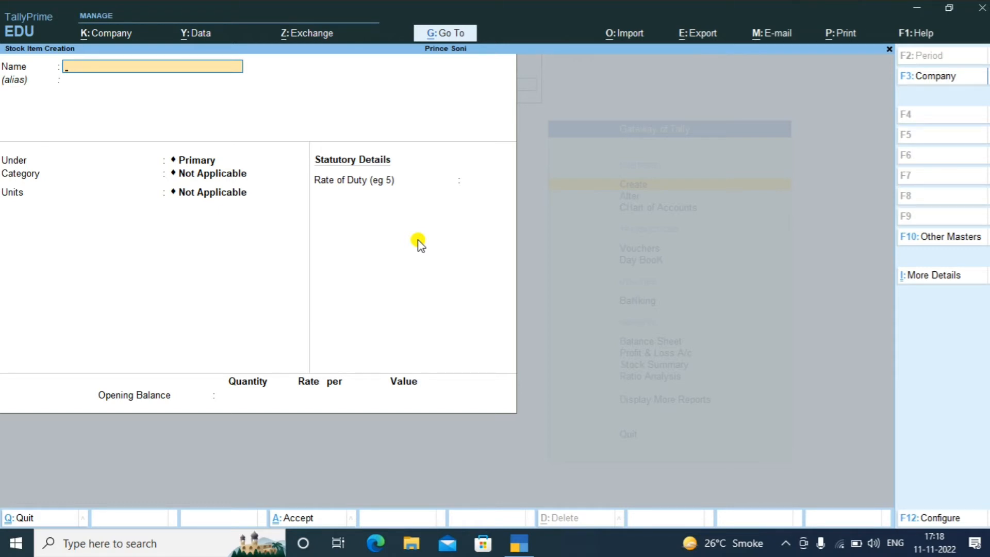
pyautogui.write('Menthol Syrup')
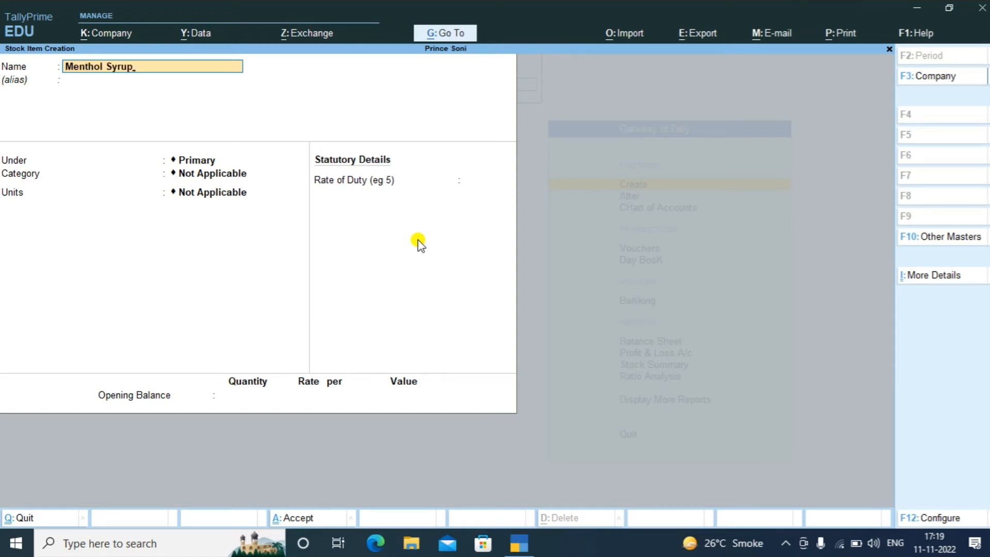
pyautogui.press('Return')
pyautogui.press('Return')
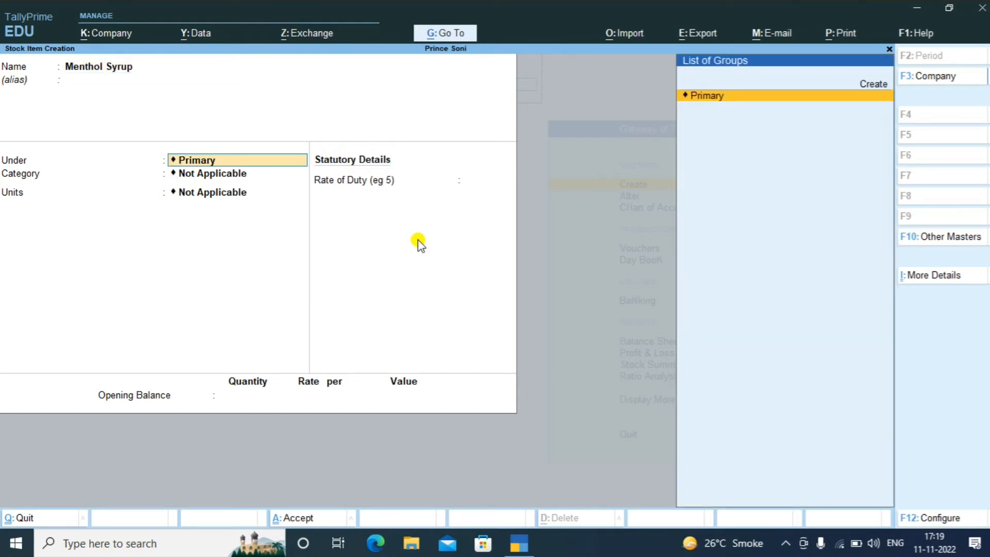
# Step: Create a stock group named Medition under Primary with item quantities added, and assign it to the stock item
pyautogui.press('Up')
pyautogui.press('Return')
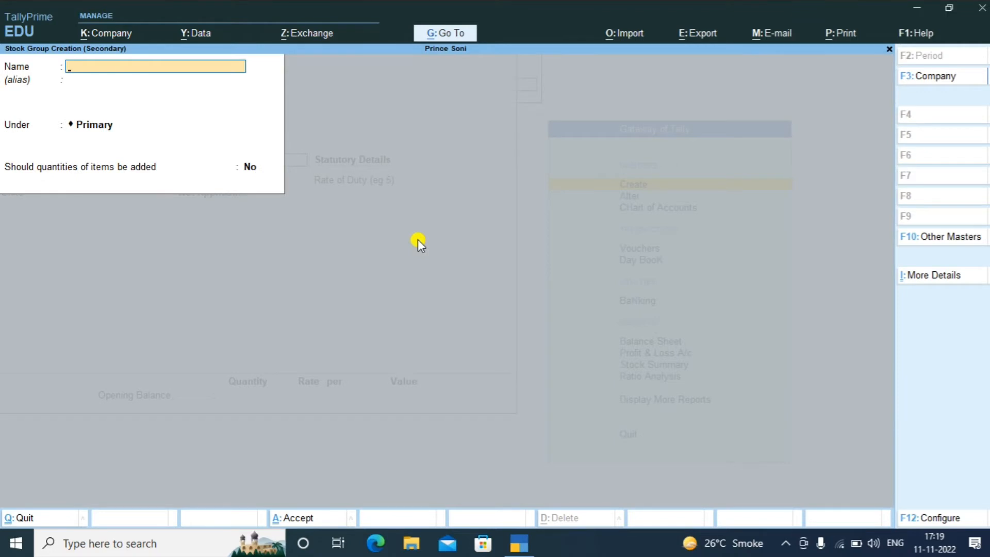
pyautogui.write('Medition')
pyautogui.press('Return')
pyautogui.press('Return')
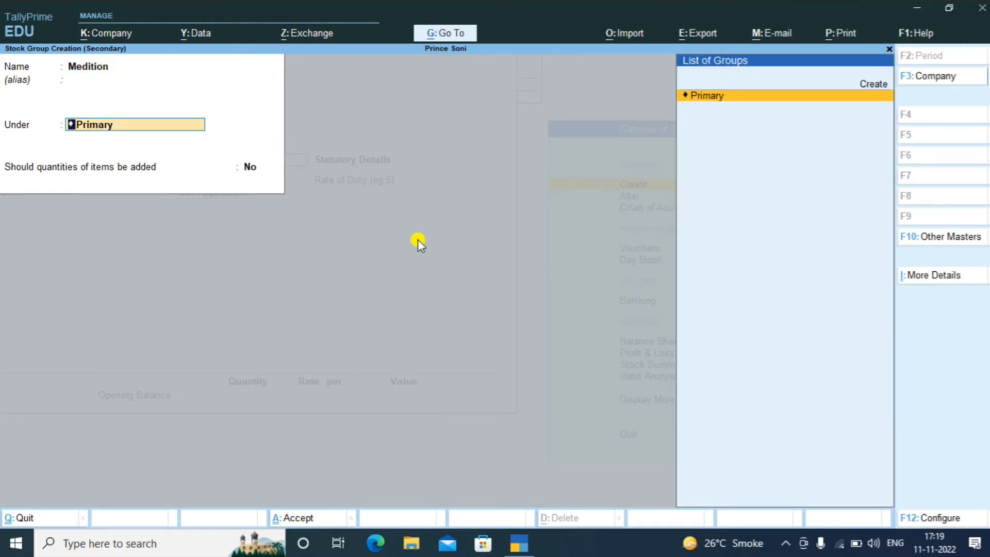
pyautogui.press('Return')
pyautogui.write('yes')
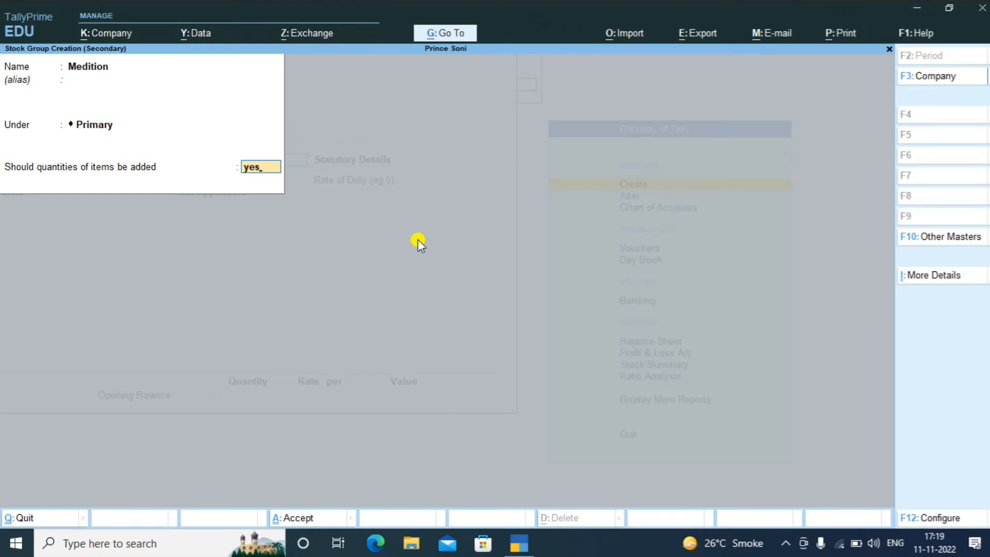
pyautogui.press('Return')
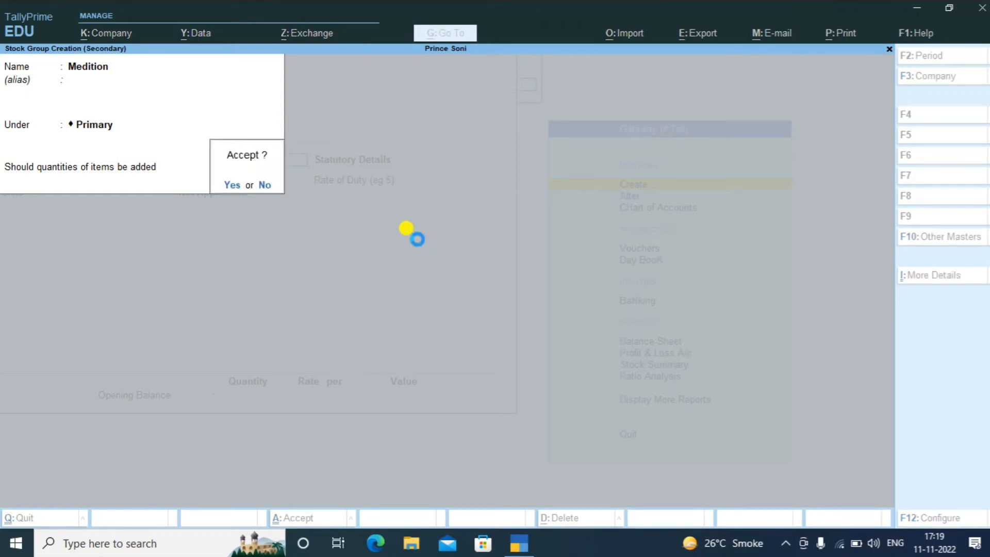
pyautogui.press('Return')
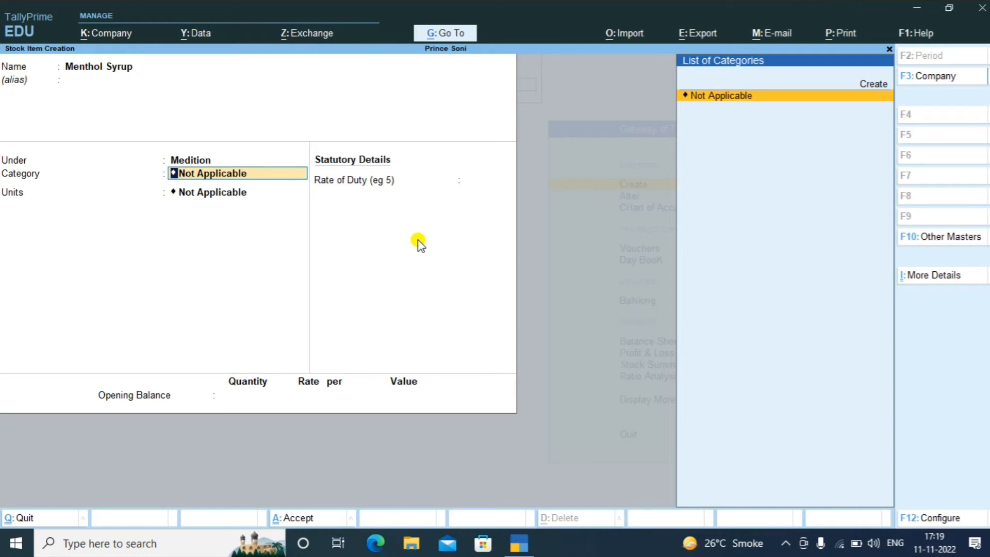
# Step: Create a stock category named Menthol Syrup under Primary and assign it to the stock item
pyautogui.press('Up')
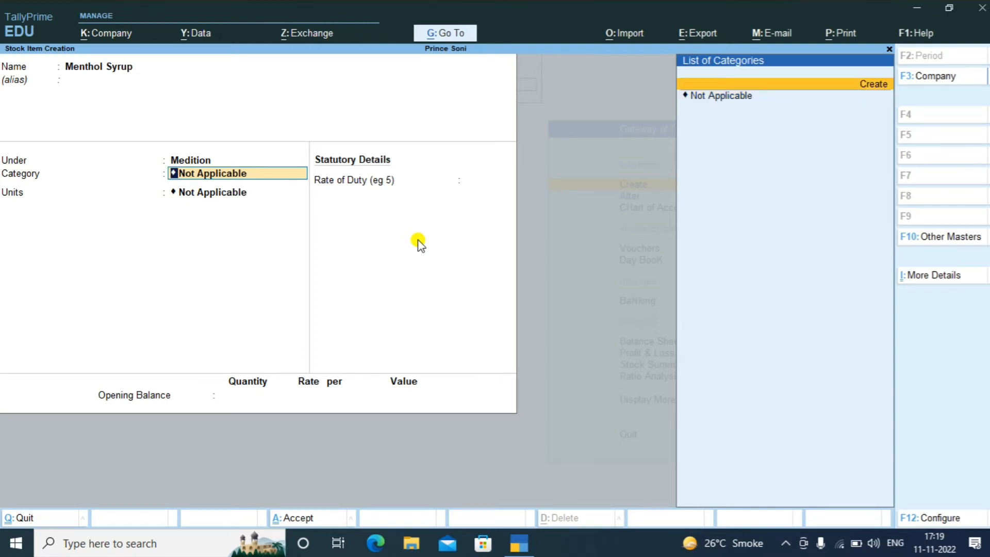
pyautogui.press('Return')
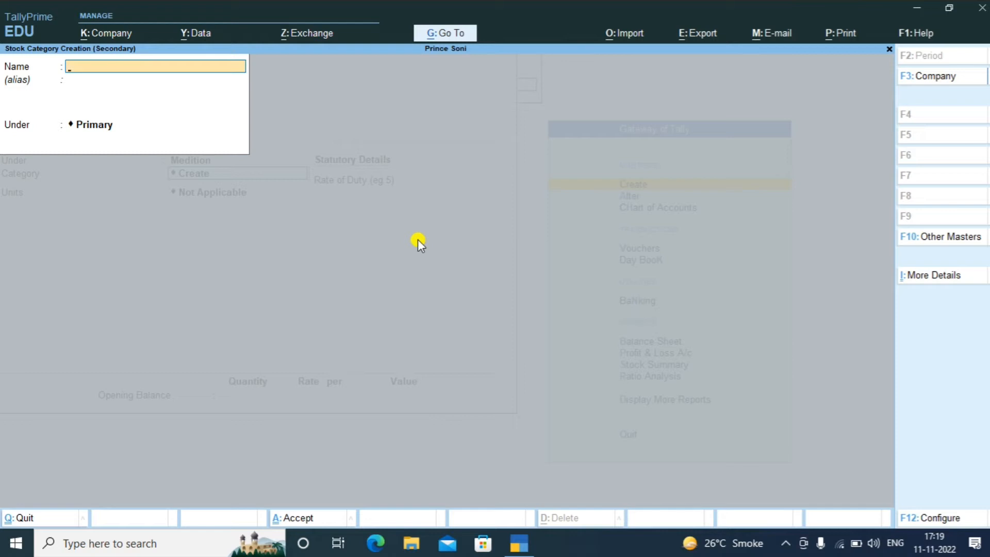
pyautogui.write('Menthol Syrup')
pyautogui.press('Return')
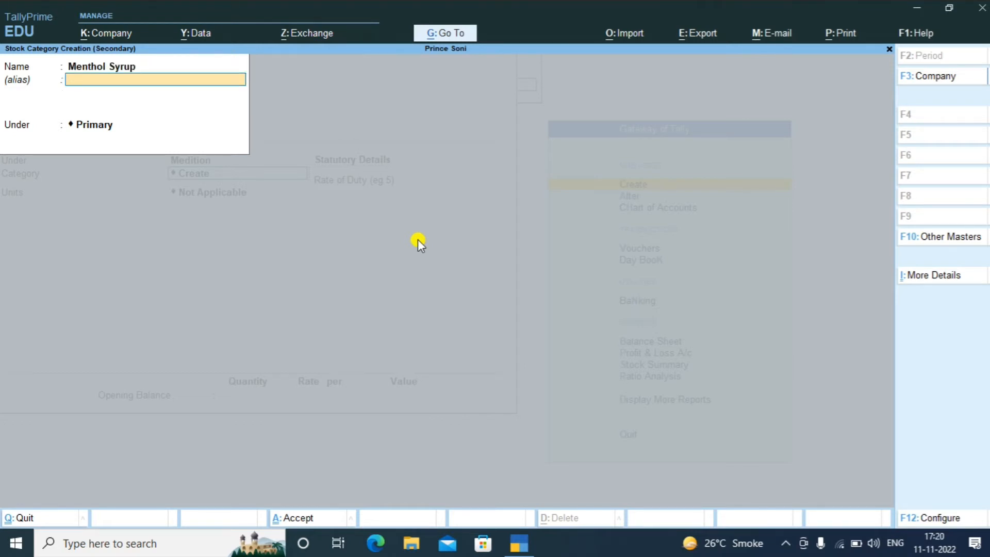
pyautogui.press('Return')
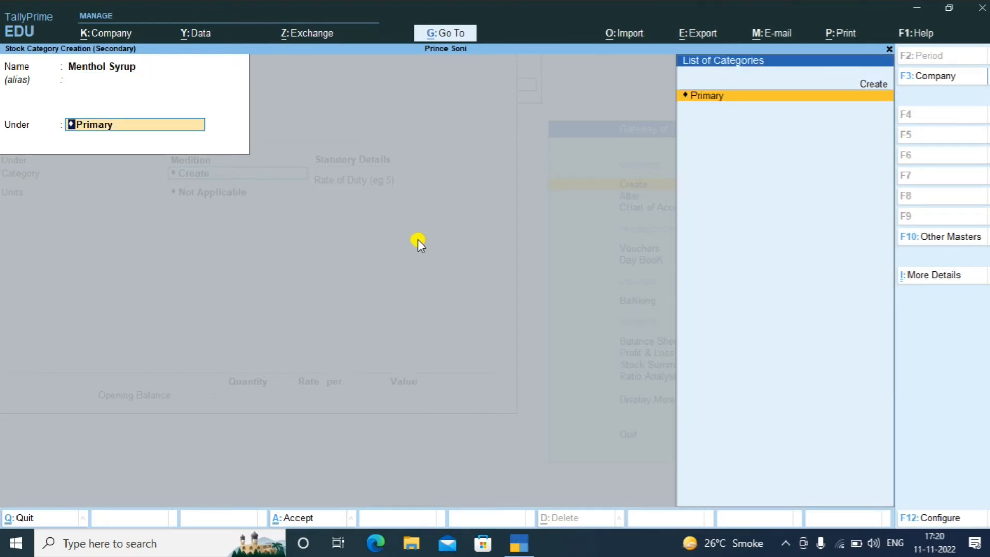
pyautogui.press('Return')
pyautogui.press('Return')
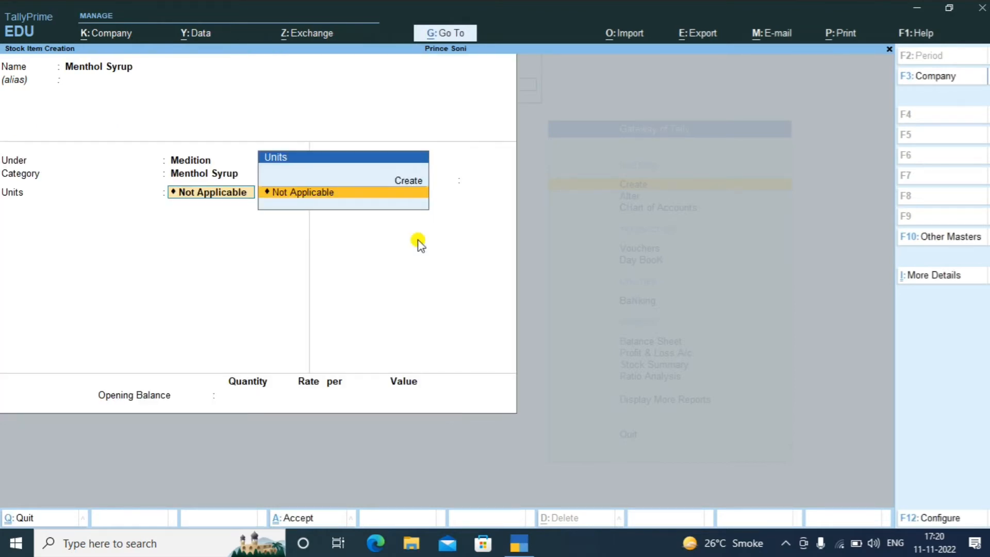
# Step: Create a simple unit with symbol nos, formal name Numbers and 0 decimal places for the stock item
pyautogui.press('Up')
pyautogui.press('Down')
pyautogui.press('Up')
pyautogui.press('Return')
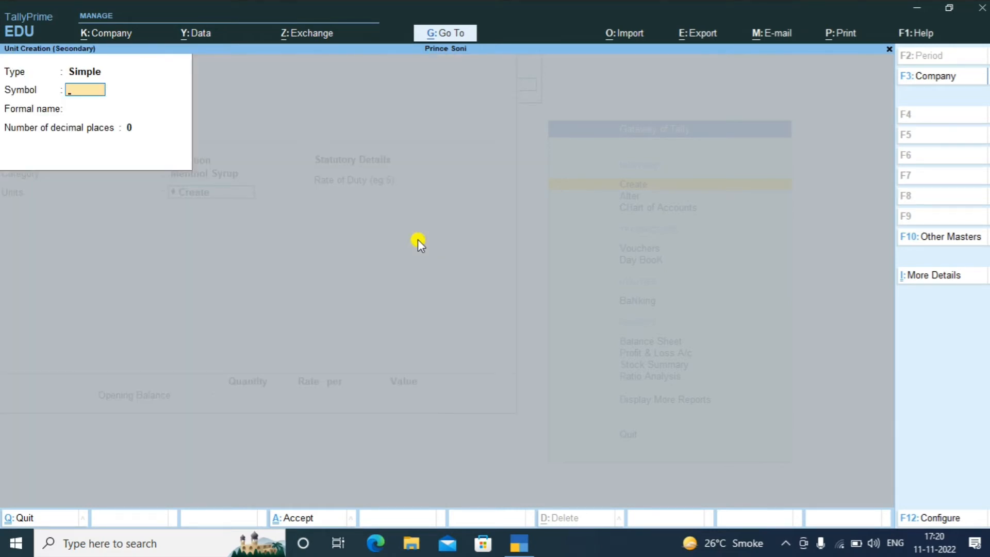
pyautogui.write('nos')
pyautogui.press('Return')
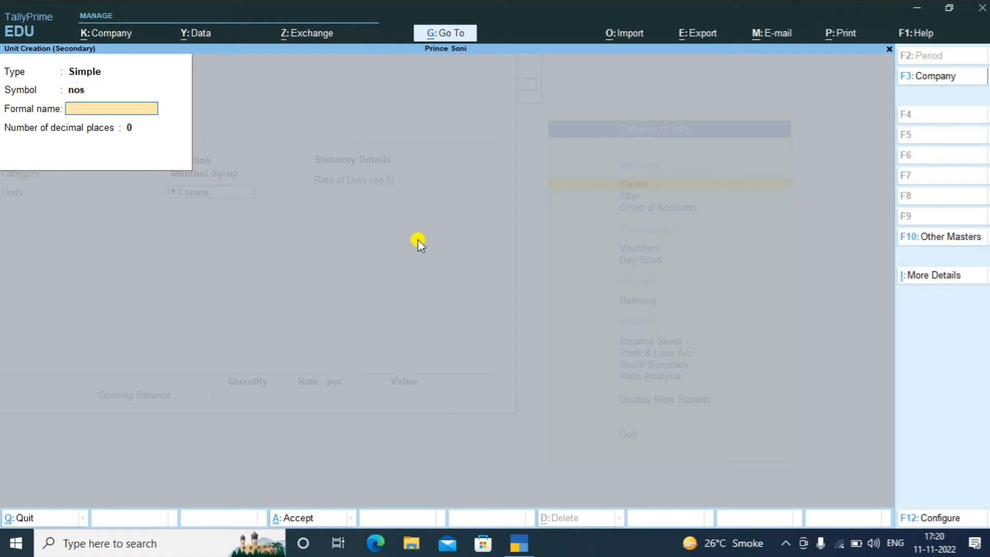
pyautogui.write('Numbers')
pyautogui.press('Return')
pyautogui.press('Return')
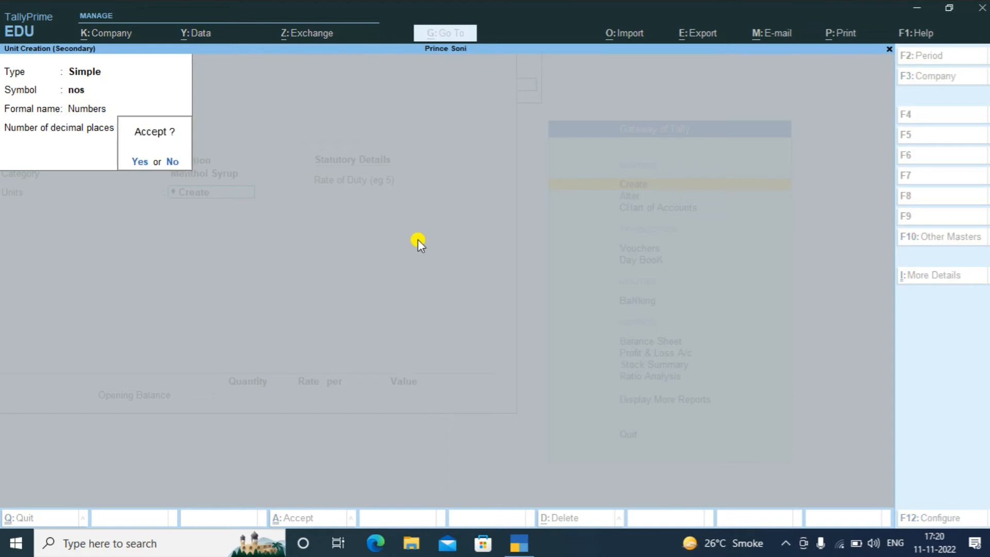
pyautogui.press('Return')
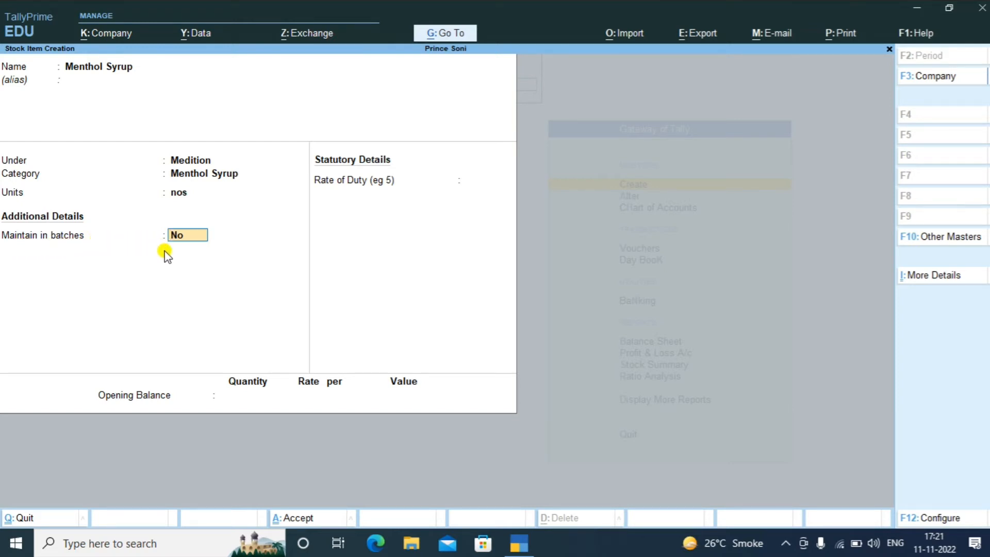
# Step: Disable batches in the company features and save the change
pyautogui.press('F11')
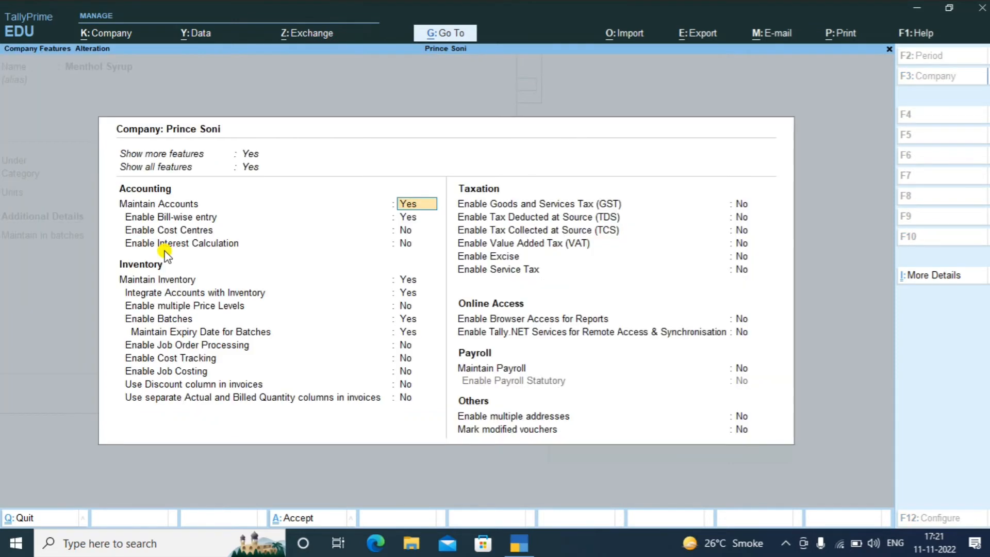
pyautogui.press('Down')
pyautogui.press('Down')
pyautogui.press('Down')
pyautogui.press('Down')
pyautogui.press('Down')
pyautogui.press('Down')
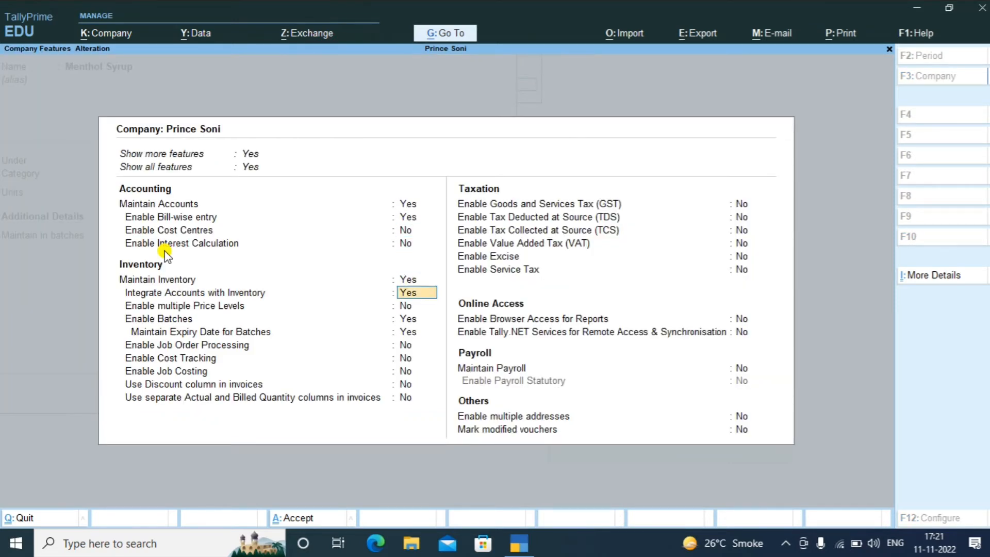
pyautogui.press('Down')
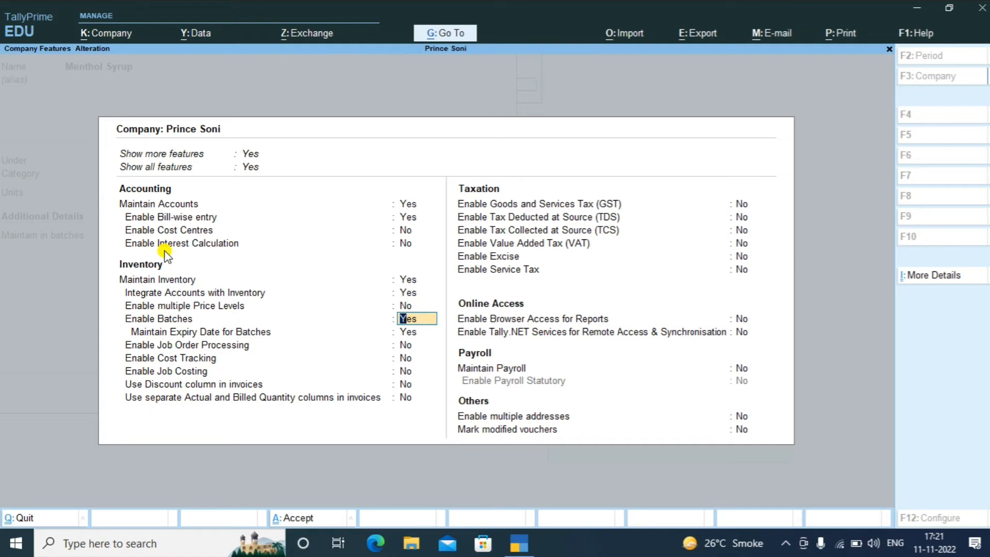
pyautogui.press('n')
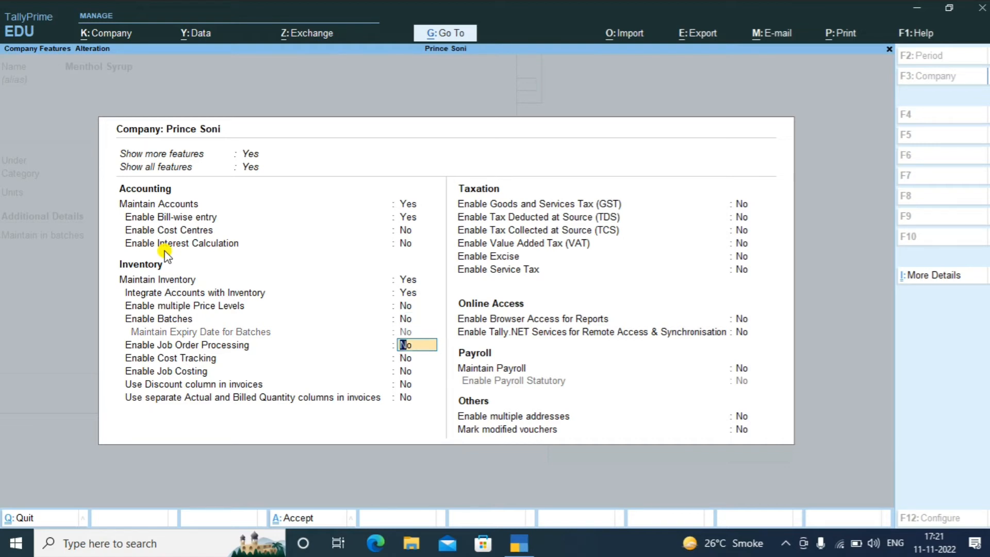
pyautogui.press('ctrl')
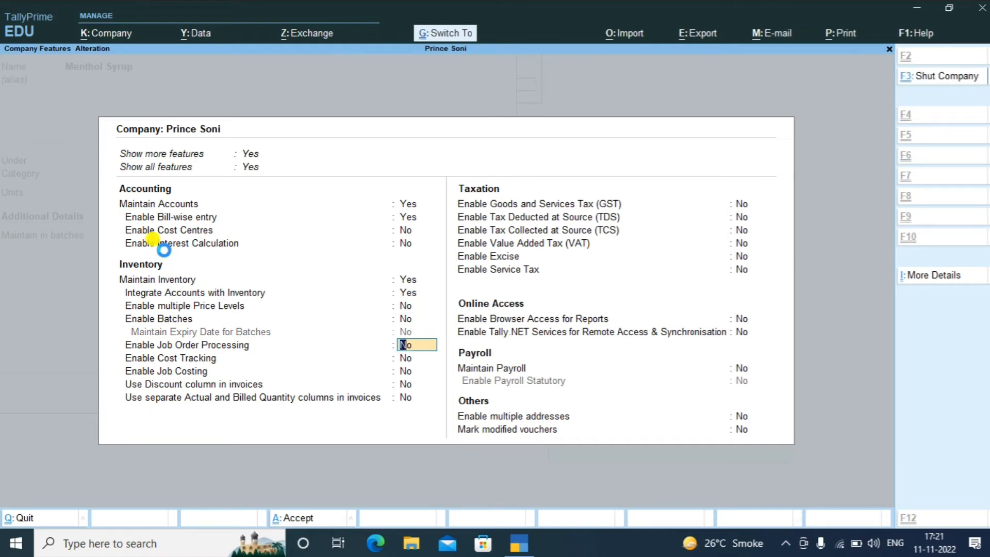
pyautogui.hotkey('ctrl', 'a')
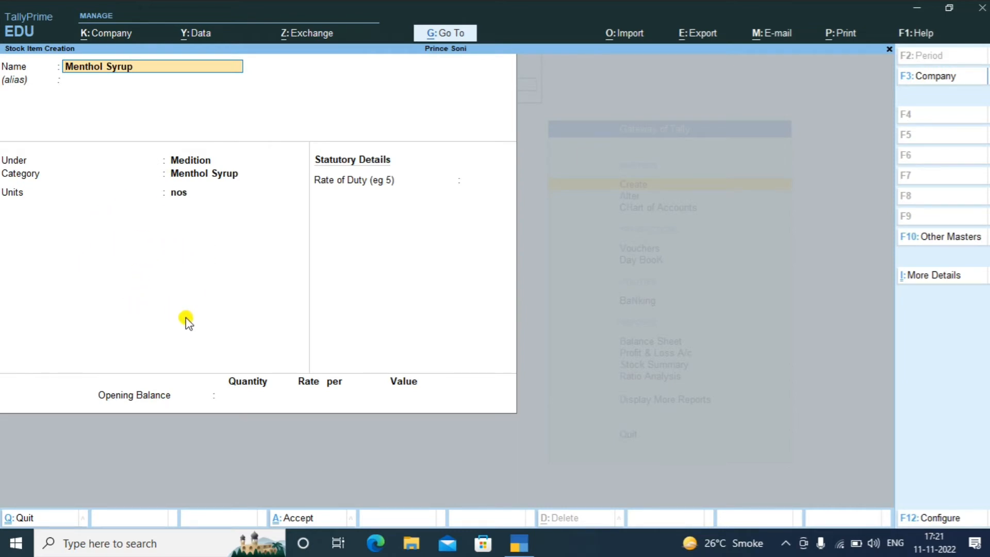
# Step: Enable batches and expiry dates for batches in the company features and save the change
pyautogui.press('F11')
pyautogui.press('Down')
pyautogui.press('Down')
pyautogui.press('Down')
pyautogui.press('Down')
pyautogui.press('Down')
pyautogui.press('Down')
pyautogui.press('Down')
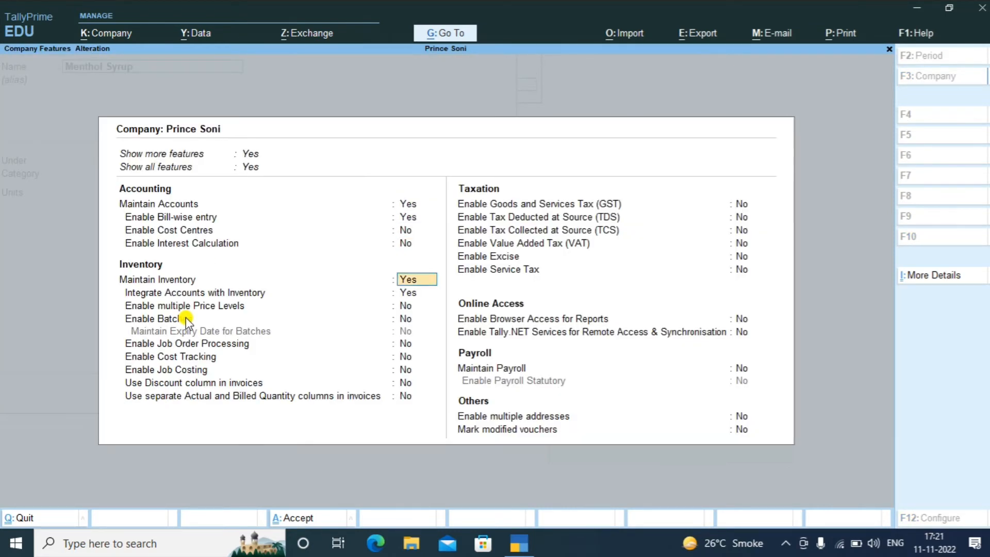
pyautogui.press('Down')
pyautogui.press('Up')
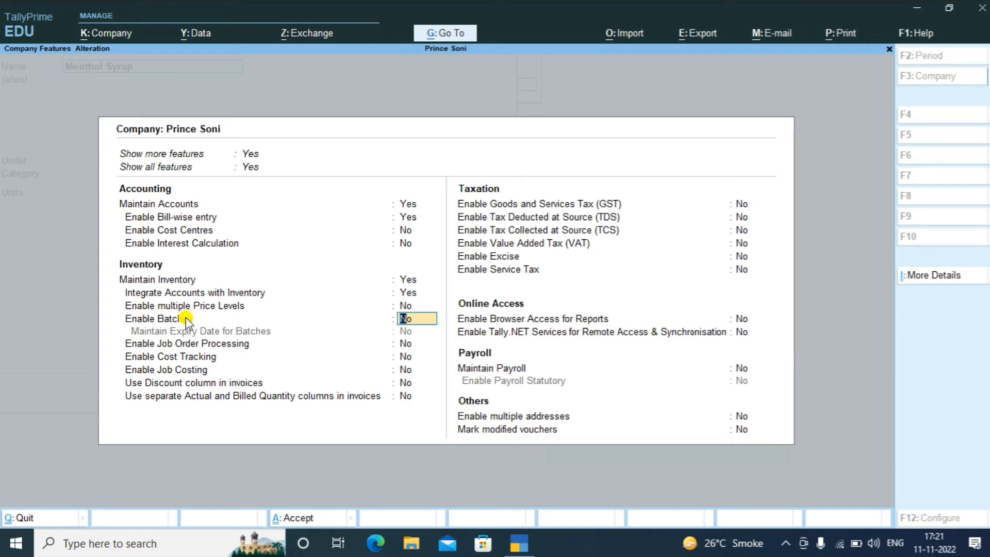
pyautogui.write('y')
pyautogui.press('Return')
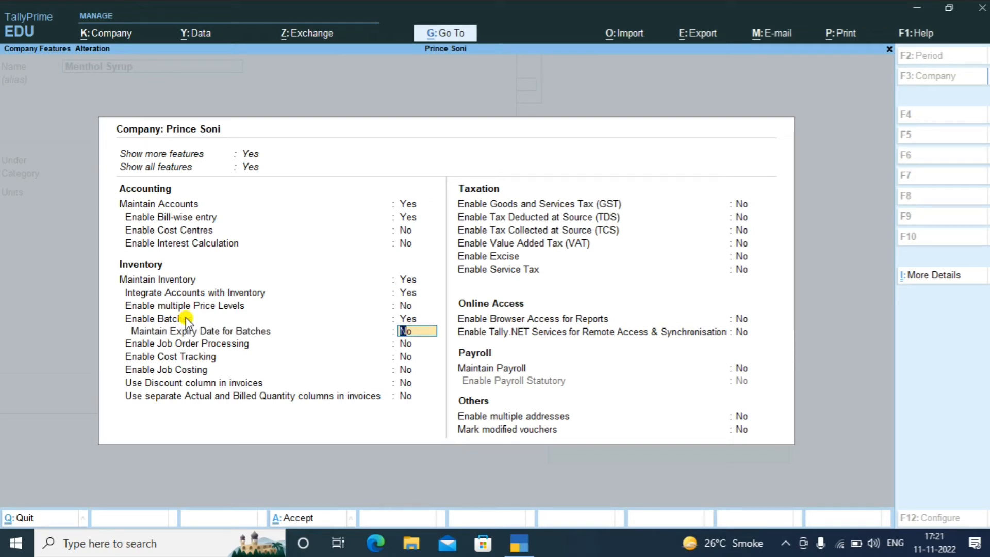
pyautogui.write('yes')
pyautogui.press('ctrl')
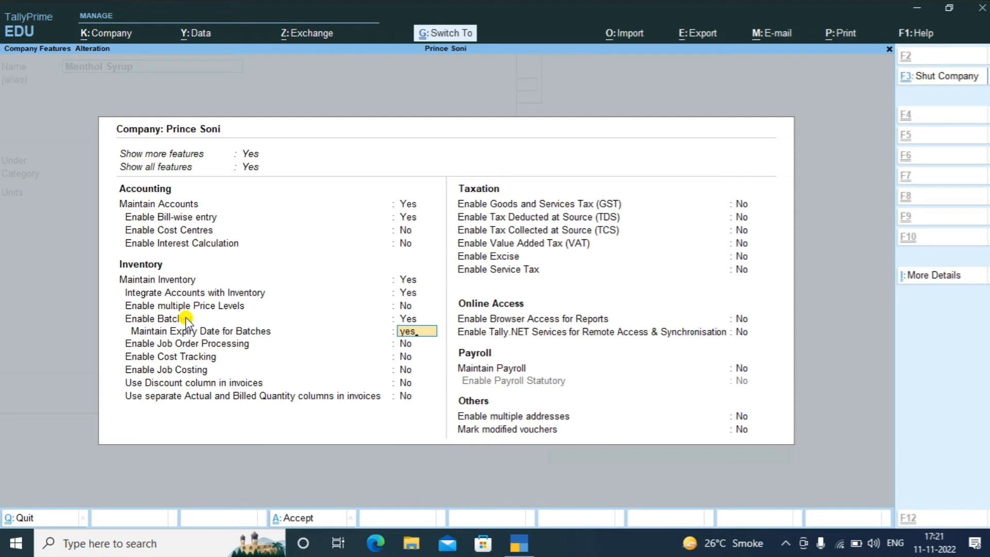
pyautogui.hotkey('ctrl', 'a')
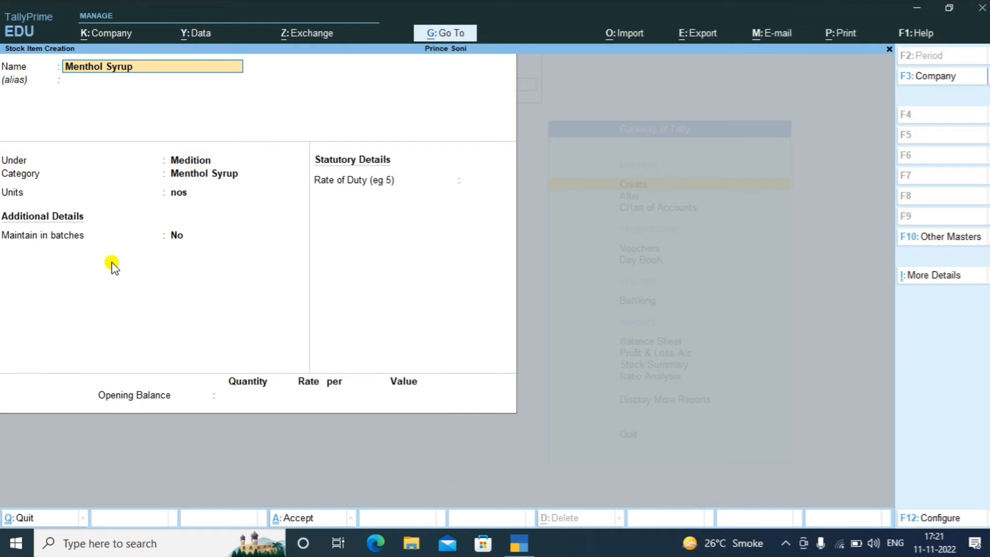
# Step: Keep the Menthol Syrup item's group, category and unit, and set Maintain in batches to Yes
pyautogui.press('Return')
pyautogui.press('Return')
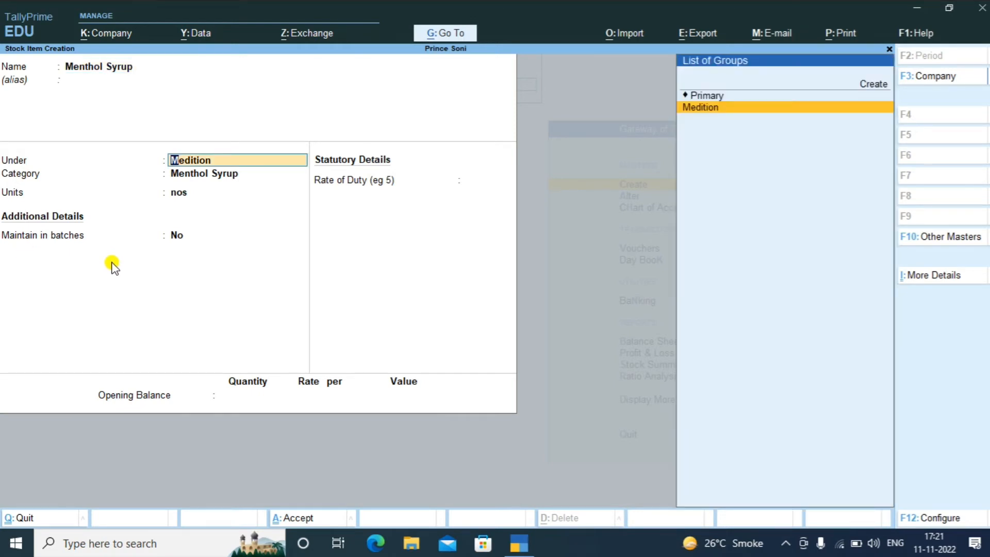
pyautogui.press('Return')
pyautogui.press('Return')
pyautogui.press('Return')
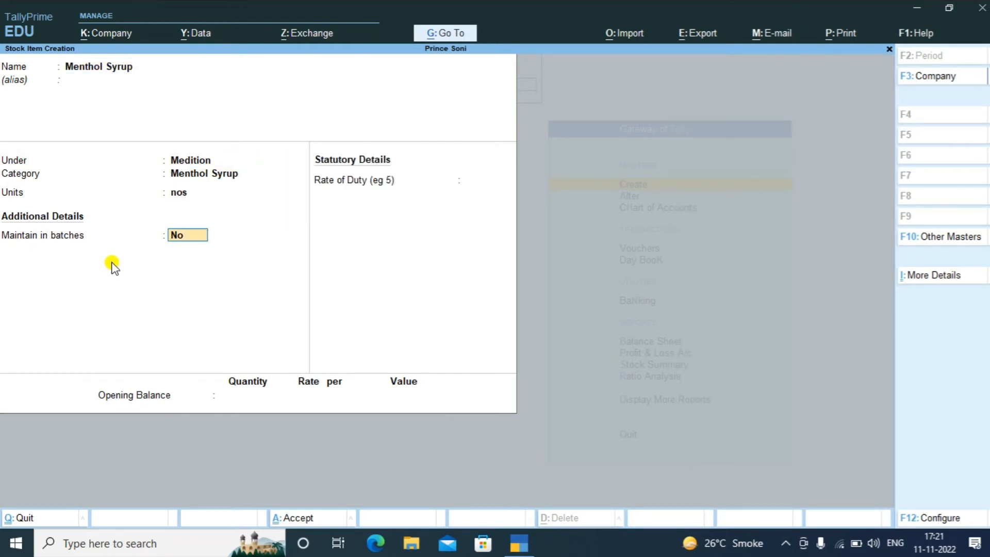
pyautogui.write('yes')
pyautogui.press('Return')
# Step: Set Track date of manufacturing to Yes for the Menthol Syrup item
pyautogui.press('Down')
pyautogui.press('Up')
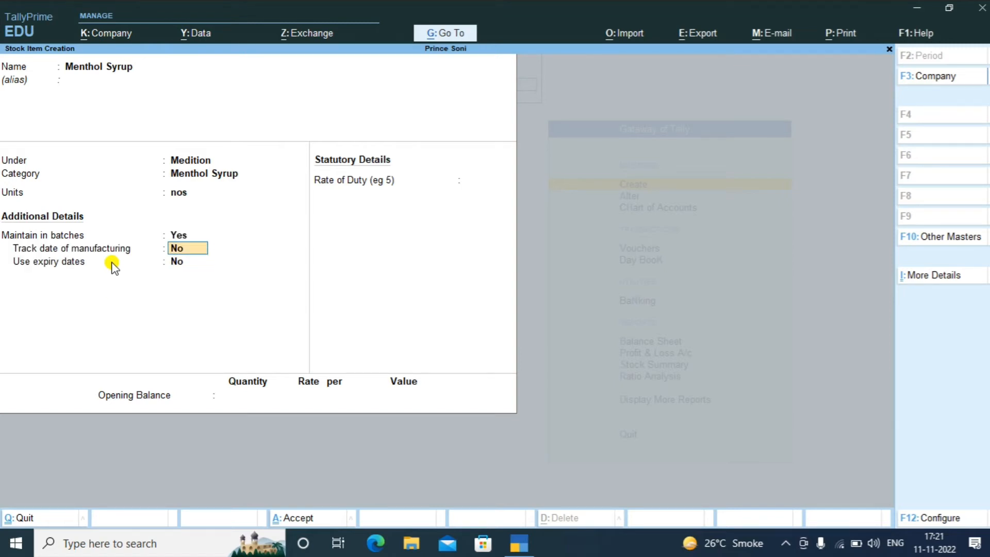
pyautogui.press('Down')
pyautogui.press('Up')
pyautogui.press('Down')
pyautogui.press('Up')
pyautogui.press('Down')
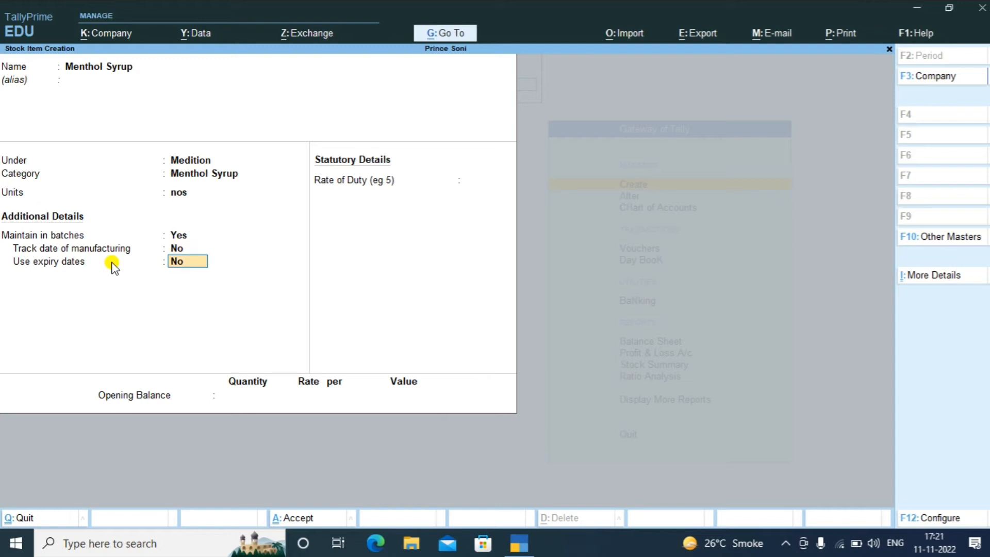
pyautogui.press('Up')
pyautogui.write('yes')
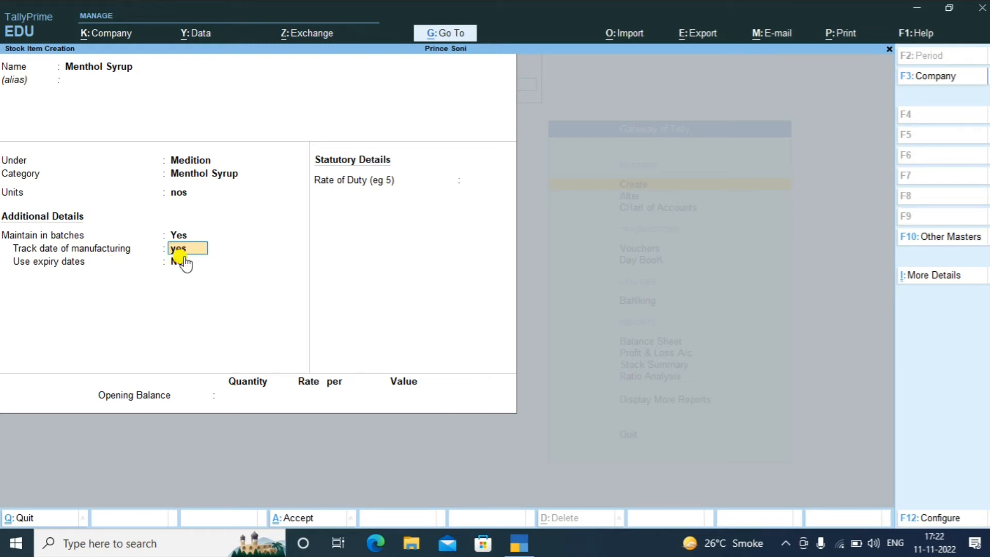
pyautogui.press('Return')
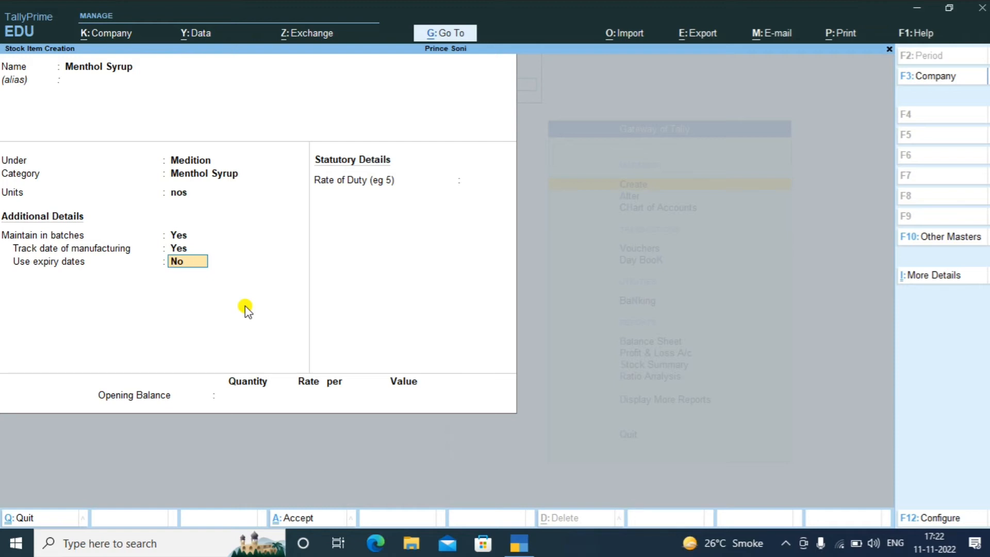
# Step: Set Maintain Expiry Date for Batches to No in the company features and save the change
pyautogui.press('F11')
pyautogui.press('Down')
pyautogui.press('Down')
pyautogui.press('Down')
pyautogui.press('Down')
pyautogui.press('Down')
pyautogui.press('Down')
pyautogui.press('Down')
pyautogui.press('Down')
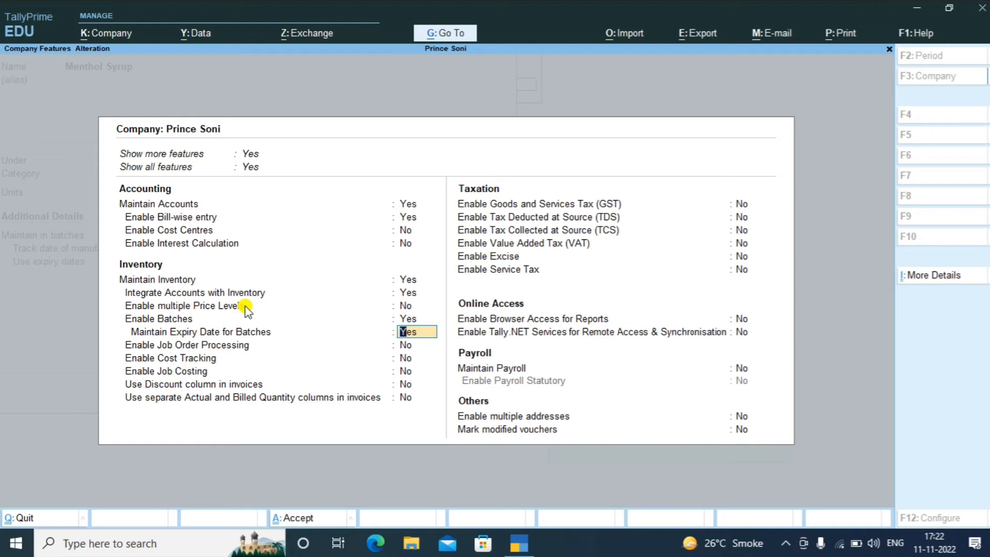
pyautogui.press('n')
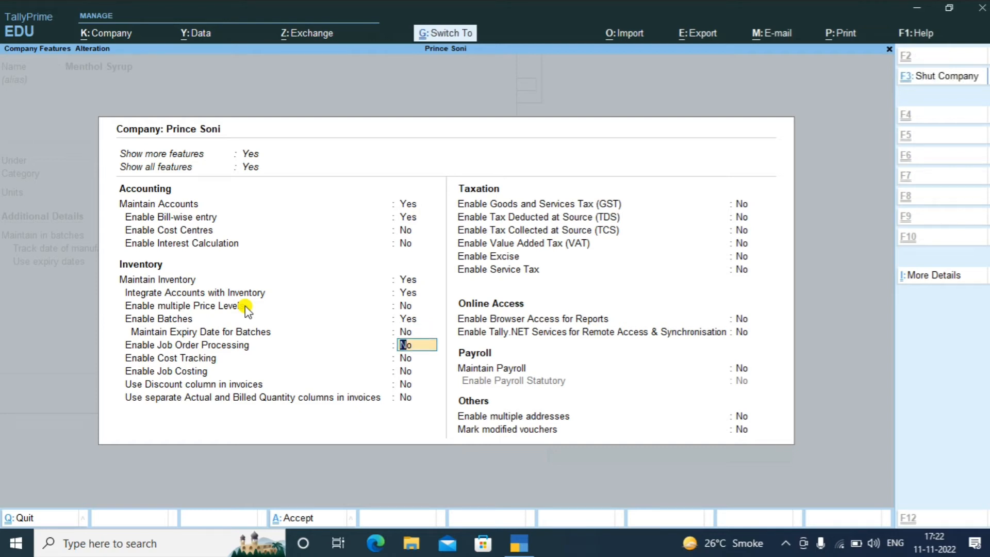
pyautogui.hotkey('ctrl', 'a')
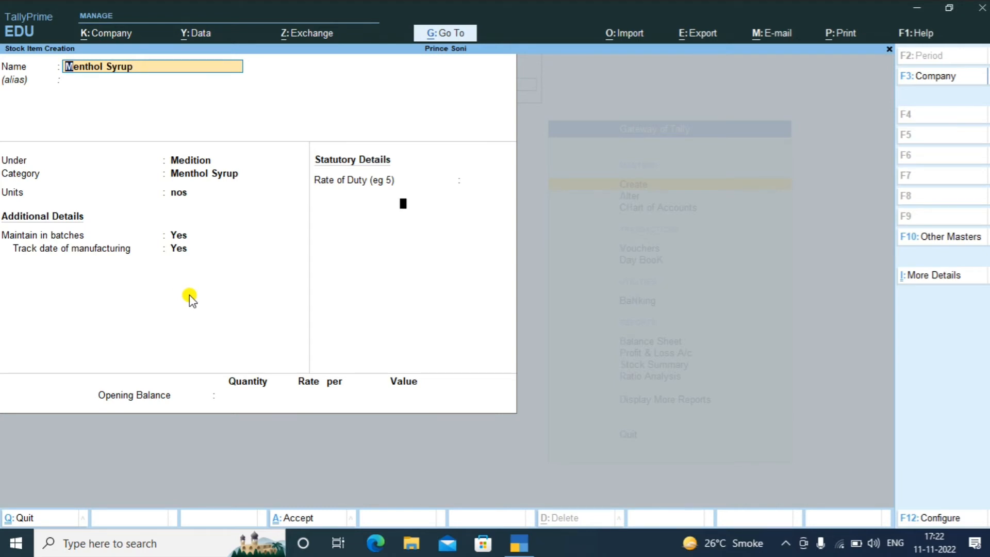
# Step: Set Maintain Expiry Date for Batches back to Yes in the company features and save the change
pyautogui.press('F11')
pyautogui.press('Down')
pyautogui.press('Down')
pyautogui.press('Down')
pyautogui.press('Down')
pyautogui.press('Down')
pyautogui.press('Down')
pyautogui.press('Down')
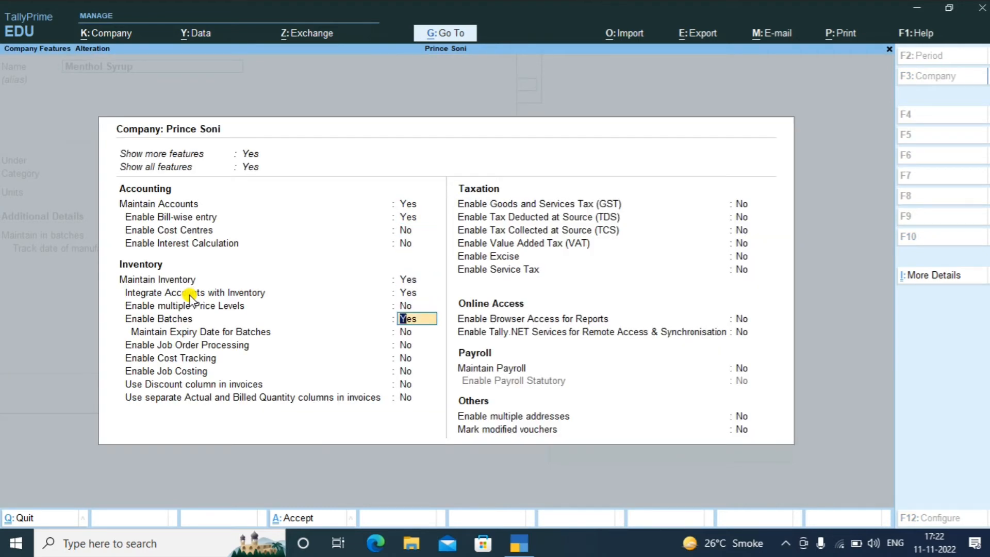
pyautogui.press('Down')
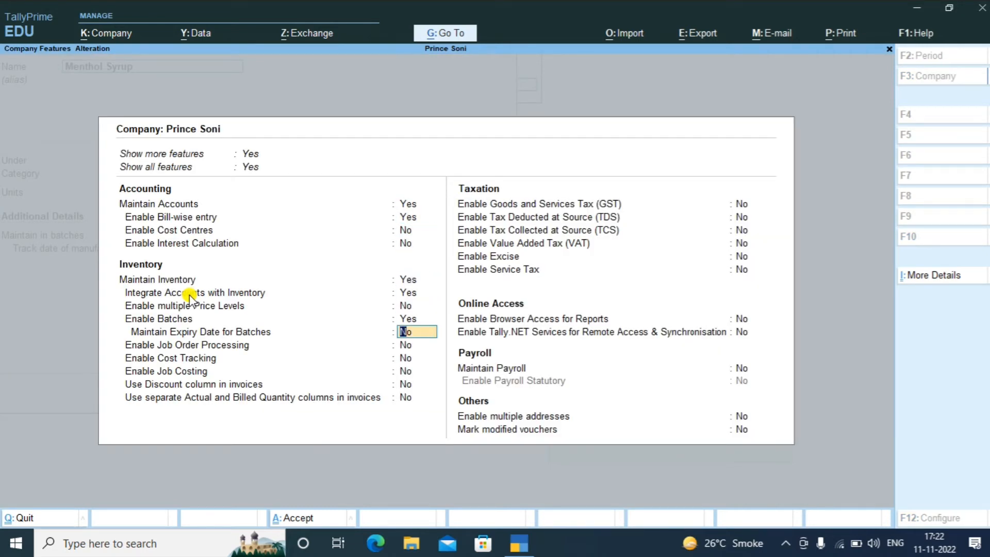
pyautogui.write('ye')
pyautogui.press('Return')
pyautogui.hotkey('ctrl', 'a')
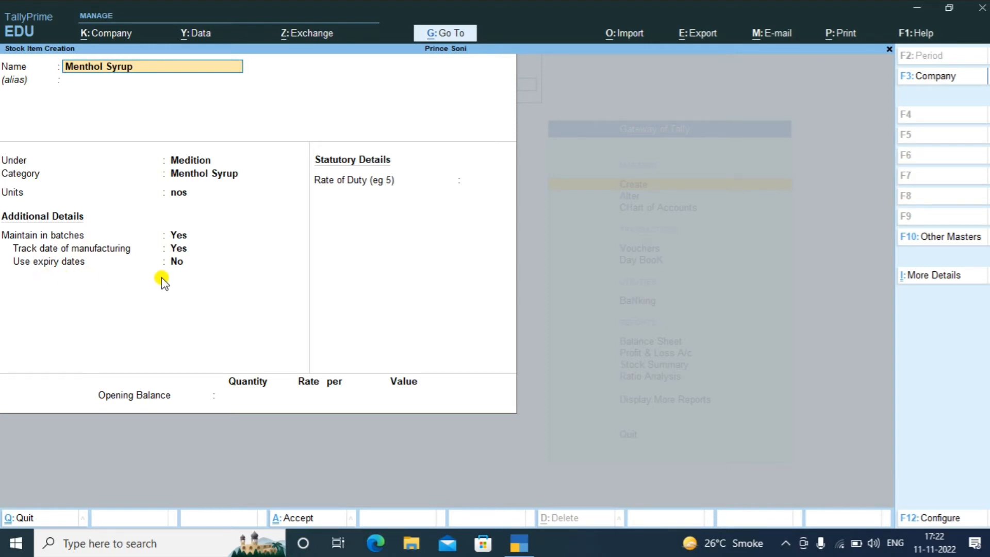
# Step: Set Use expiry dates to Yes for the Menthol Syrup item, leave its opening balance blank, and save the item
pyautogui.click(178, 262)
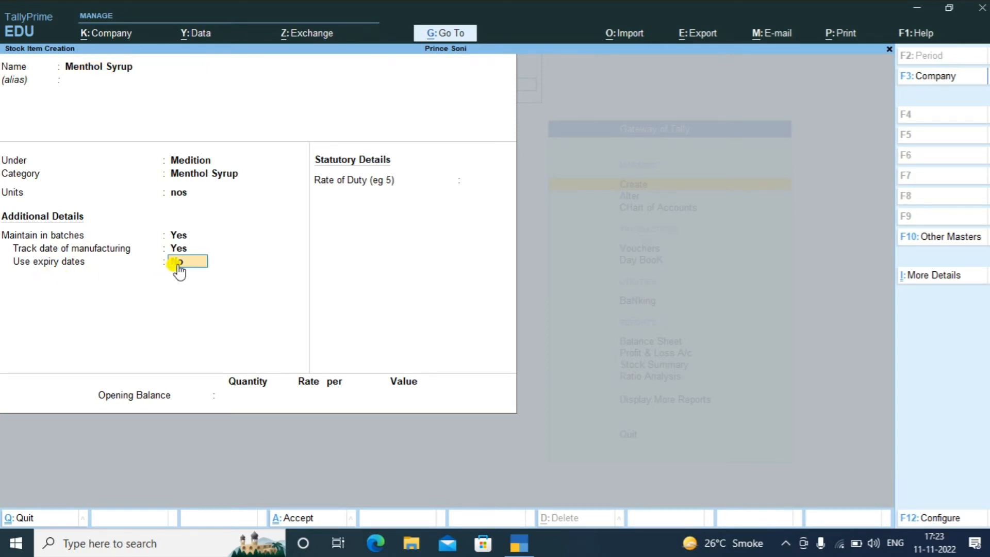
pyautogui.write('yes')
pyautogui.press('Return')
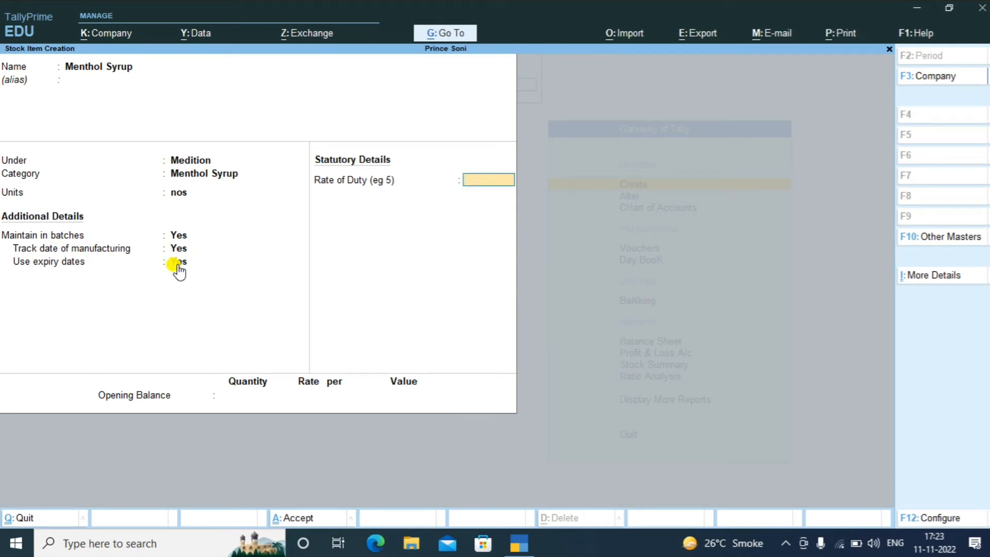
pyautogui.press('Return')
pyautogui.press('Return')
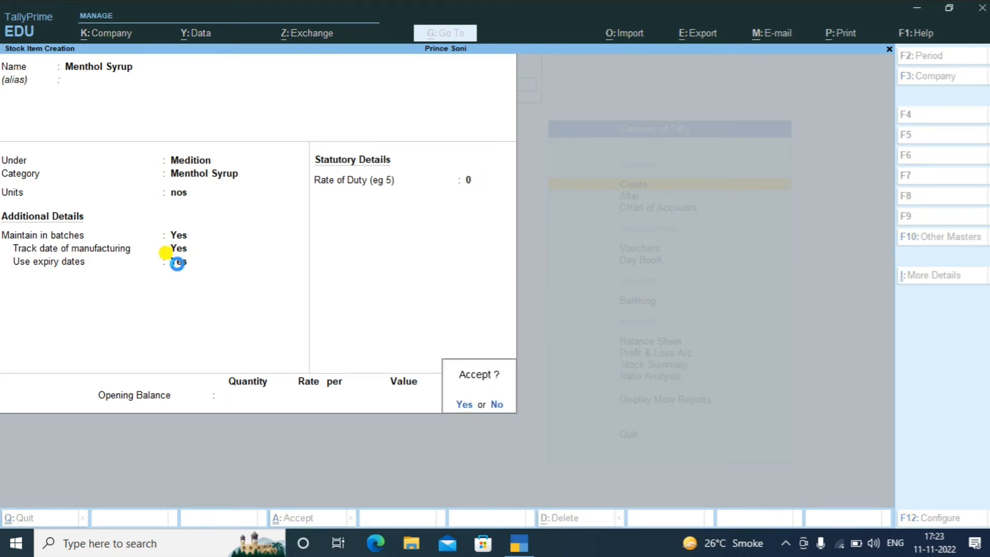
pyautogui.press('Return')
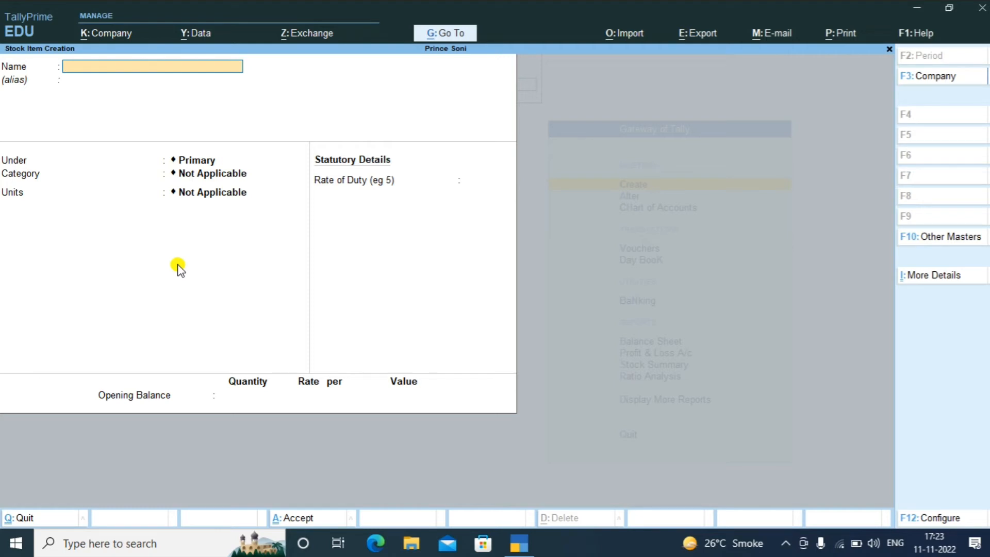
# Step: Leave stock item creation and start a purchase voucher in Item Invoice mode
pyautogui.press('Escape')
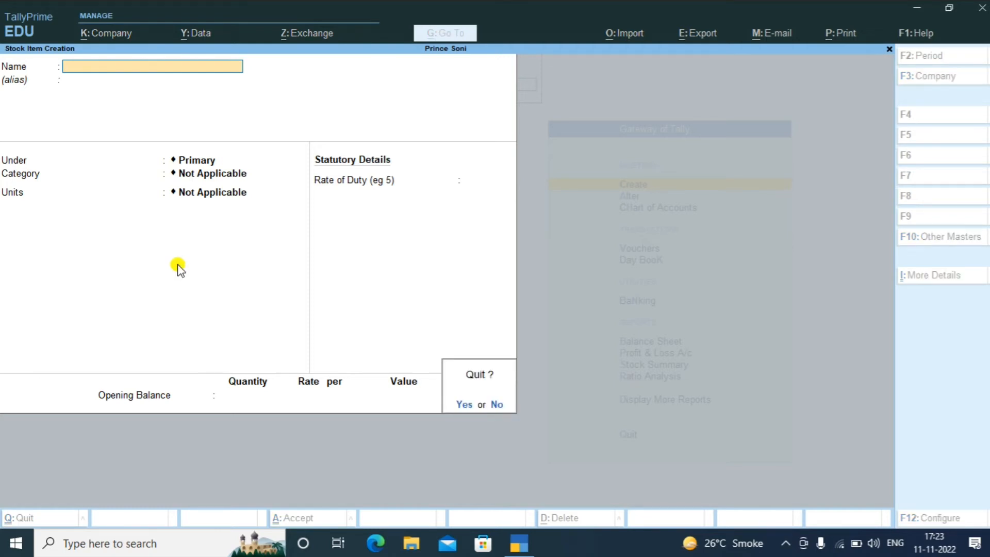
pyautogui.press('y')
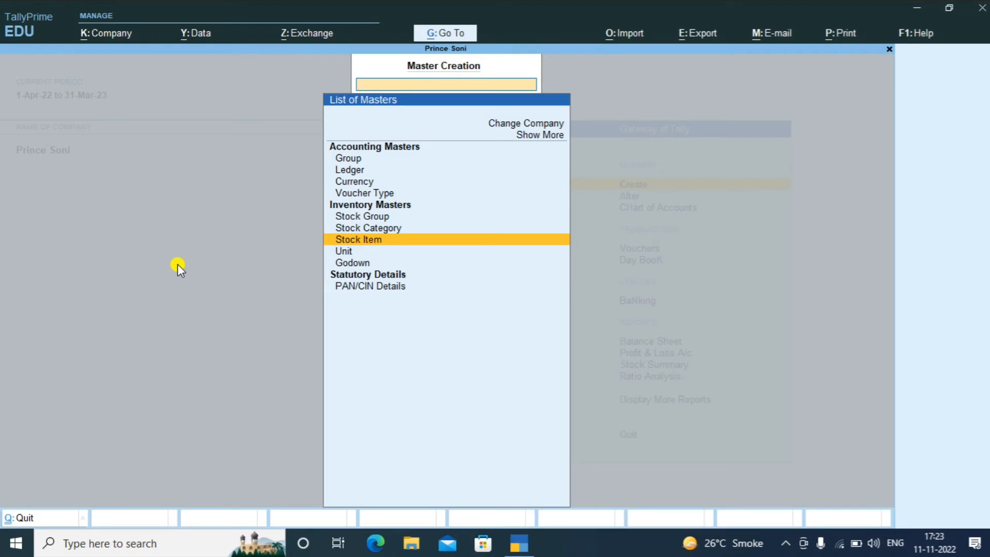
pyautogui.press('Escape')
pyautogui.press('Down')
pyautogui.press('Down')
pyautogui.press('Down')
pyautogui.press('Down')
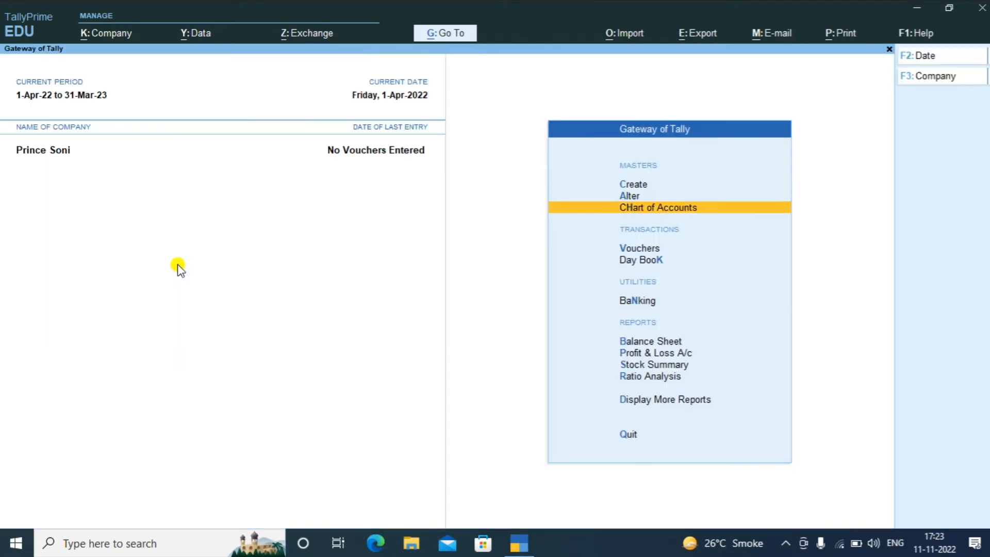
pyautogui.press('Up')
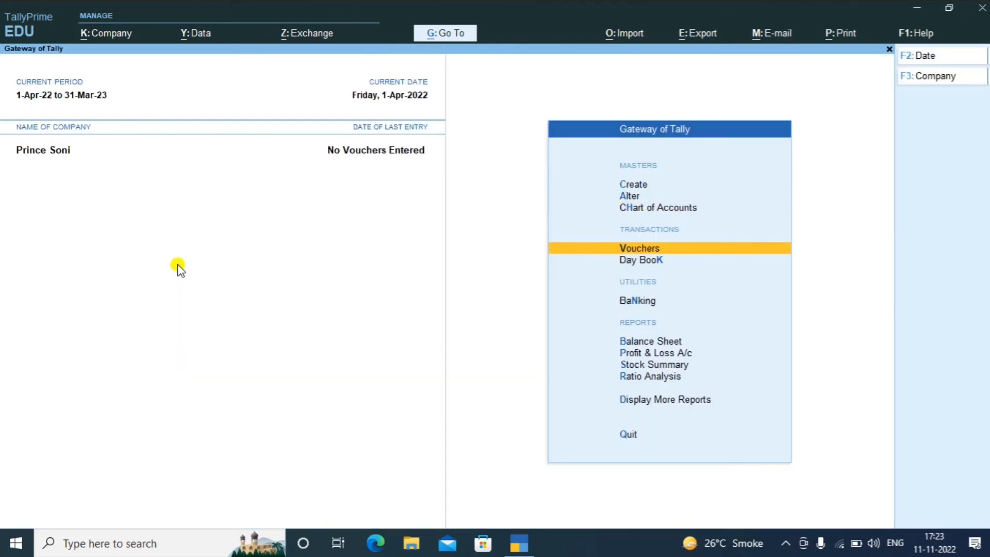
pyautogui.press('Return')
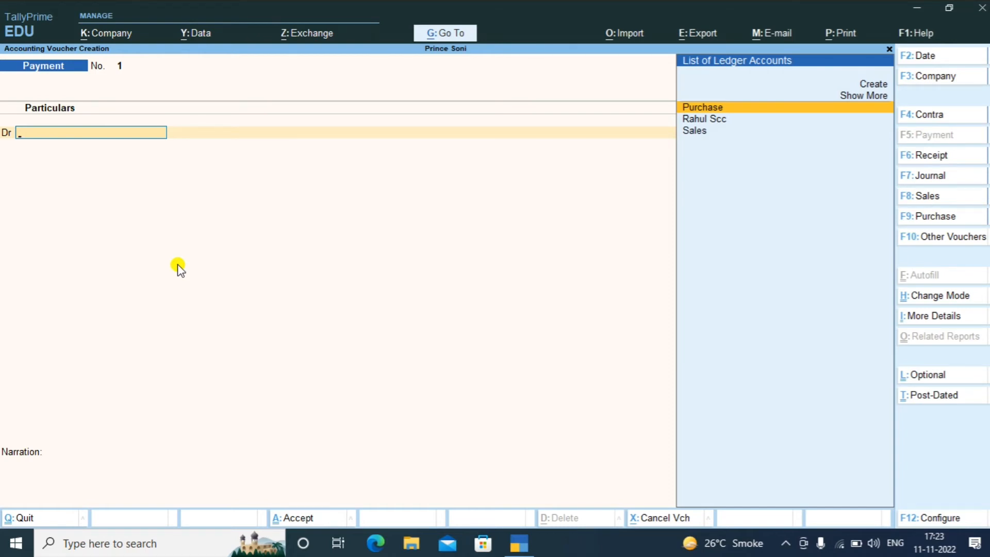
pyautogui.press('F9')
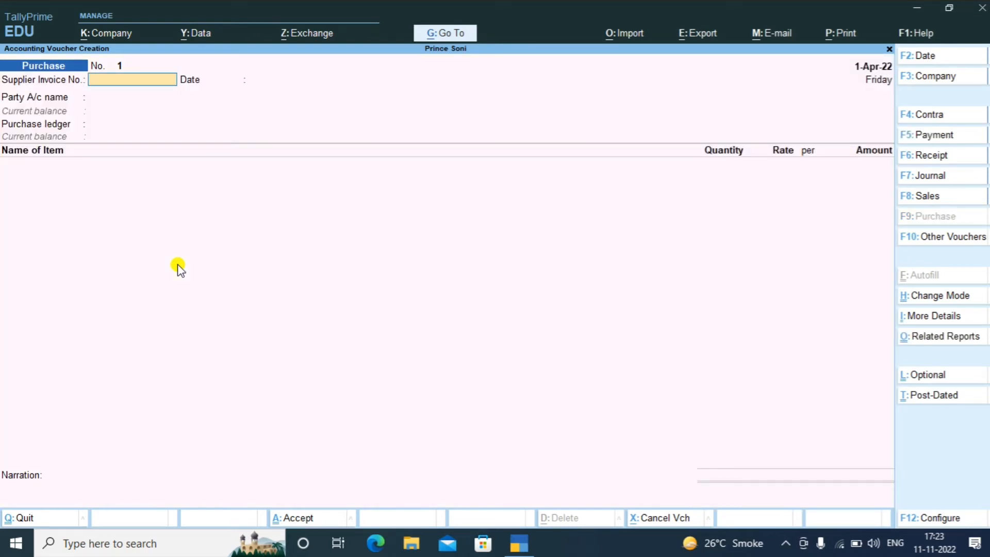
pyautogui.hotkey('ctrl', 'h')
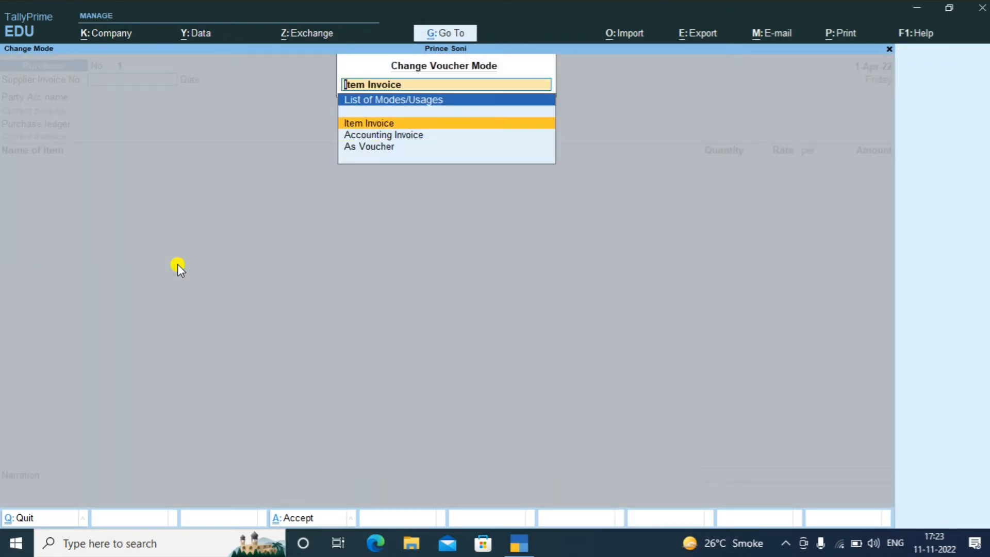
pyautogui.press('Return')
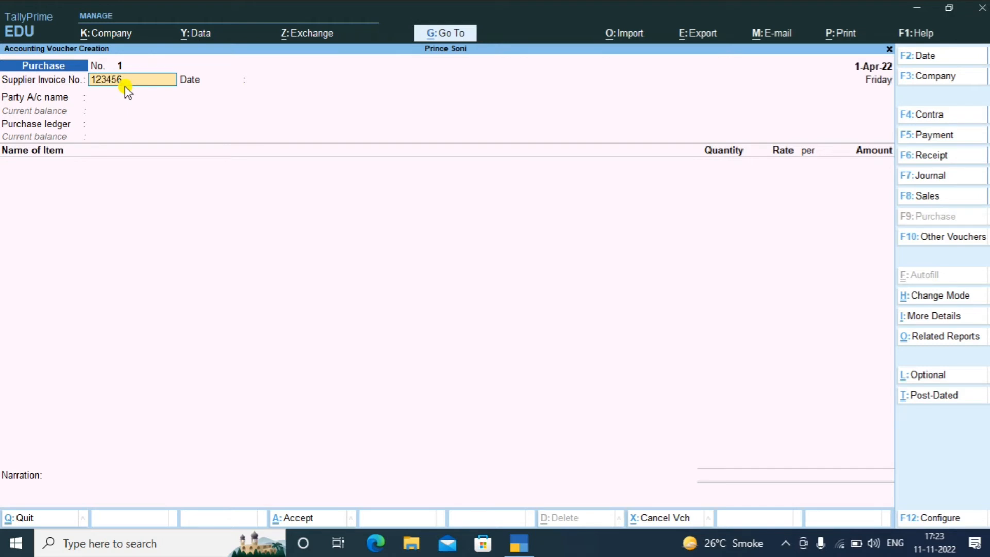
# Step: Enter the supplier invoice number with the date 1-Apr-22, and choose the supplier's ledger as the party account
pyautogui.press('Return')
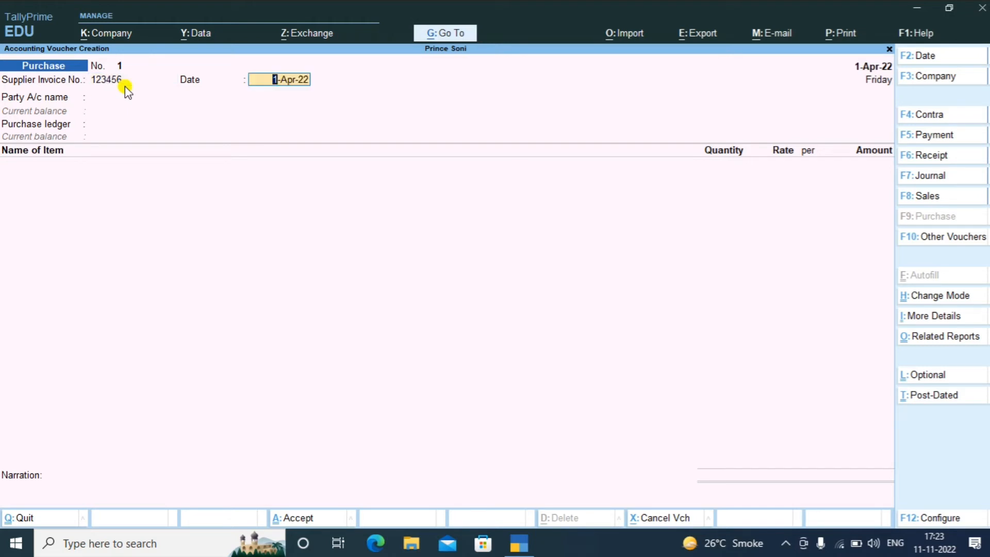
pyautogui.press('Return')
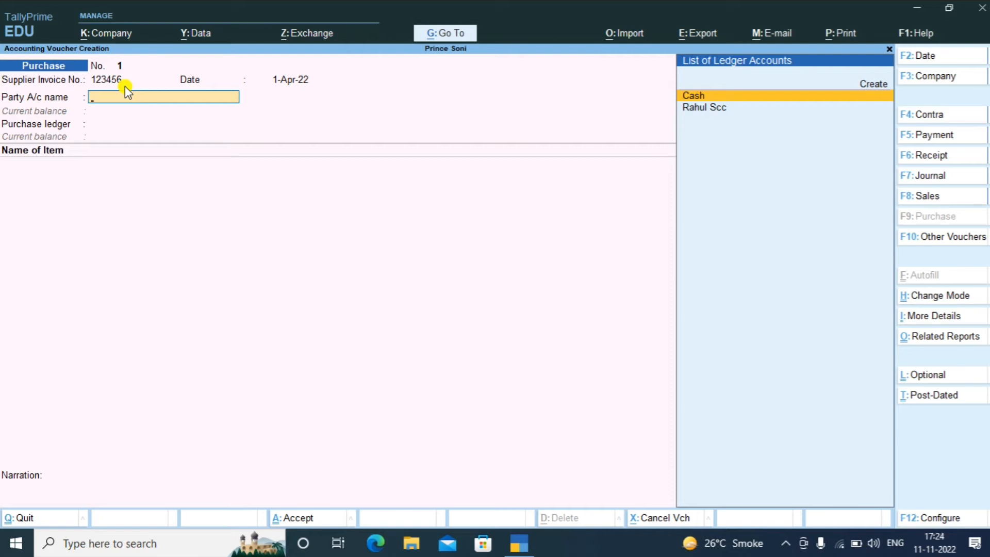
pyautogui.press('Down')
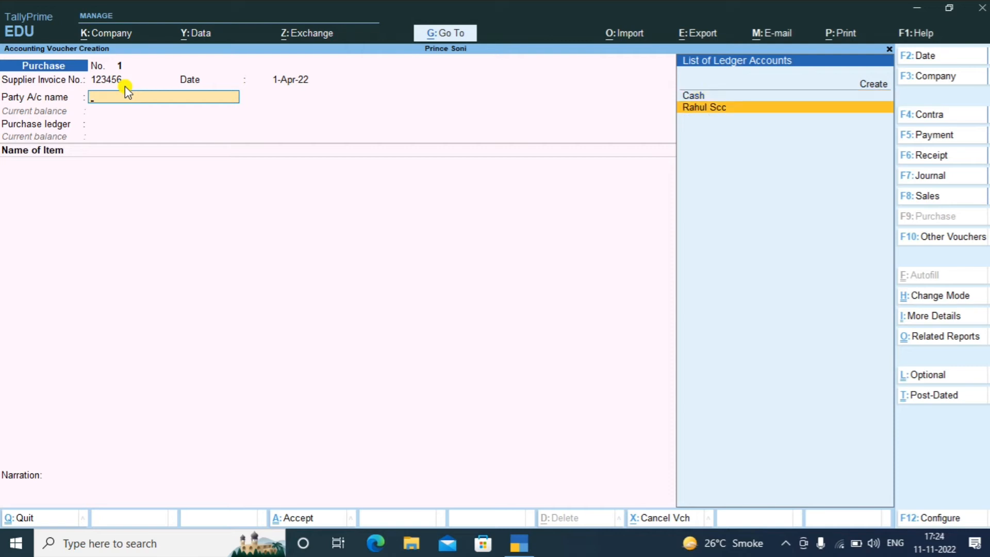
pyautogui.press('Return')
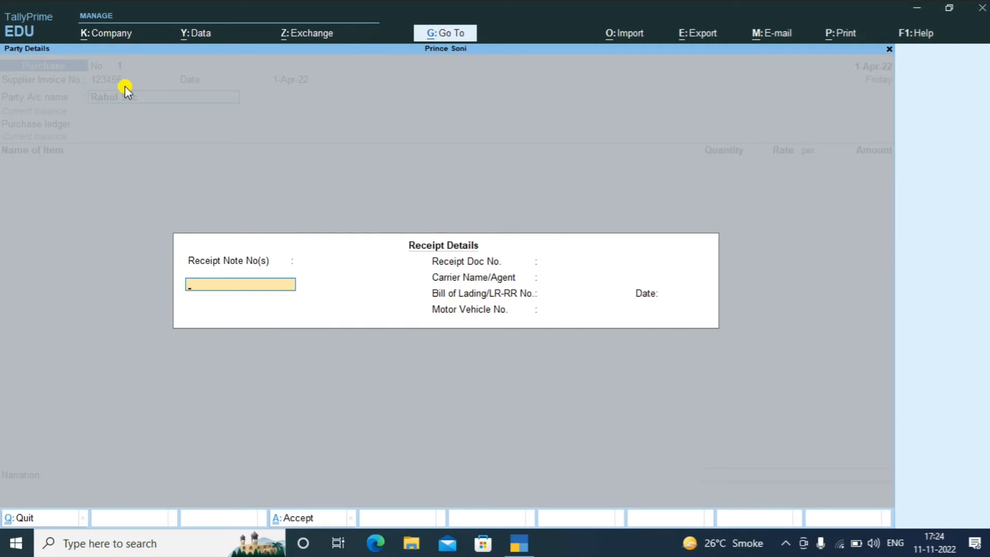
# Step: Accept the blank receipt details and the default party details, and choose Purchase as the purchase ledger
pyautogui.press('Return')
pyautogui.press('Return')
pyautogui.press('Return')
pyautogui.press('Return')
pyautogui.press('Return')
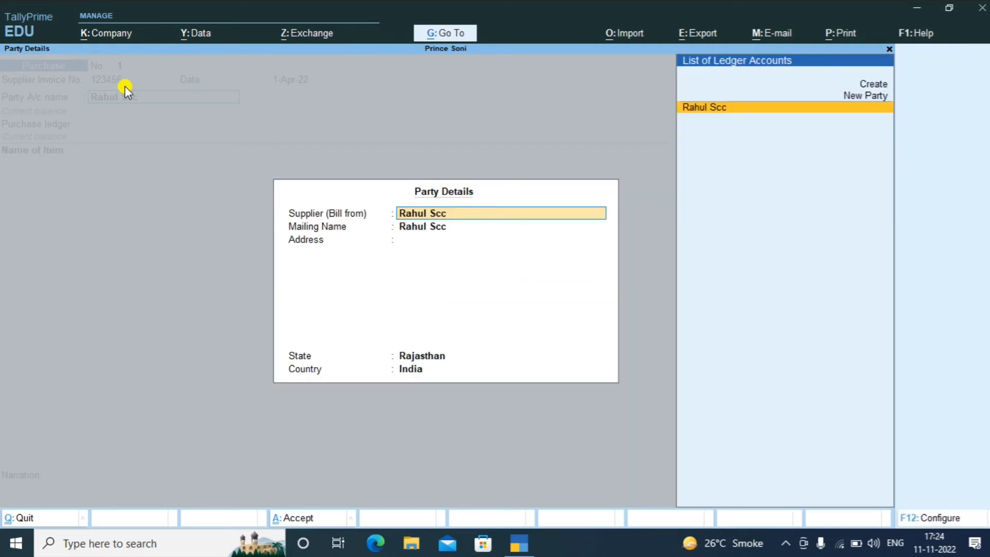
pyautogui.press('Return')
pyautogui.press('Return')
pyautogui.press('Return')
pyautogui.press('Return')
pyautogui.press('Return')
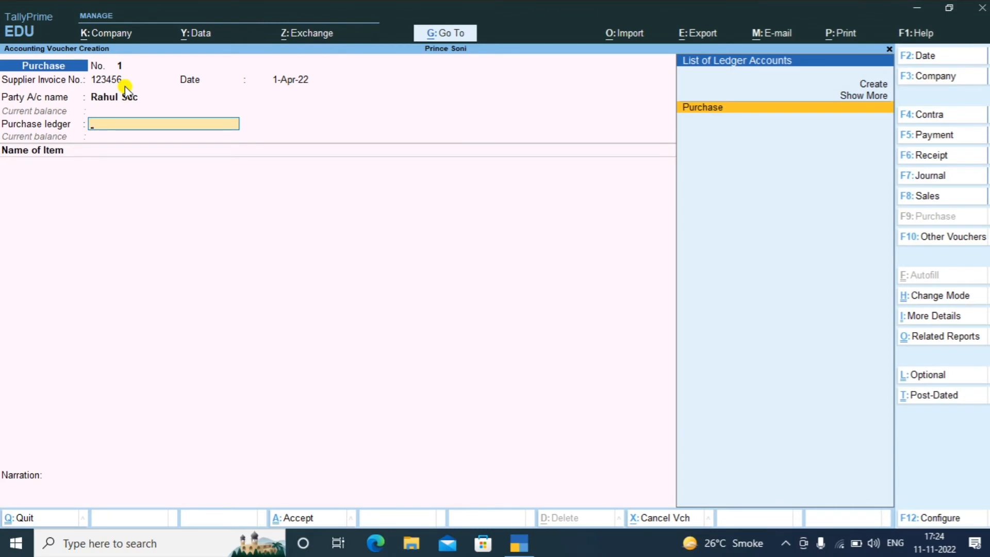
pyautogui.press('Return')
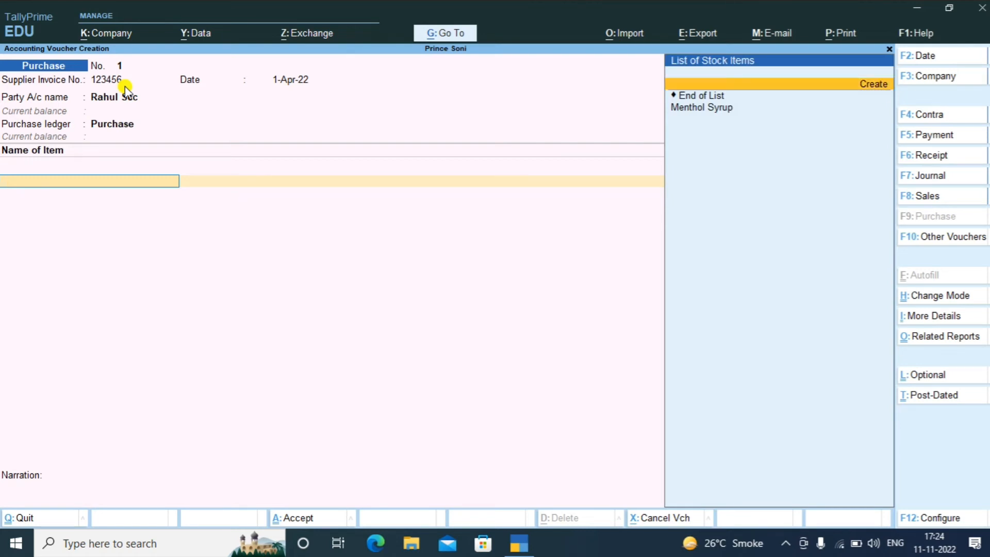
# Step: Add the Menthol Syrup item to the purchase voucher and create the new batch number ST/502 for it
pyautogui.press('Down')
pyautogui.press('Down')
pyautogui.press('Up')
pyautogui.press('Up')
pyautogui.press('Down')
pyautogui.press('Down')
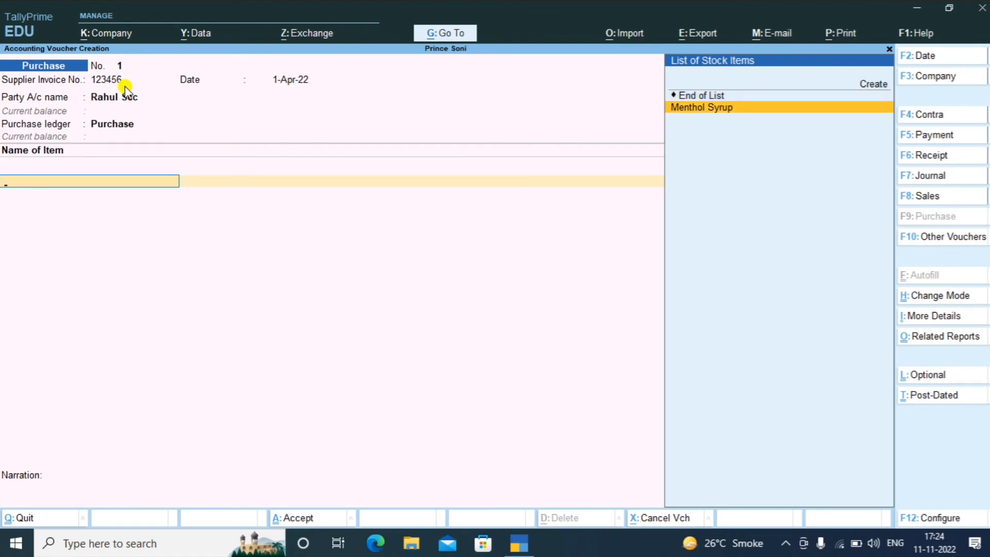
pyautogui.press('Return')
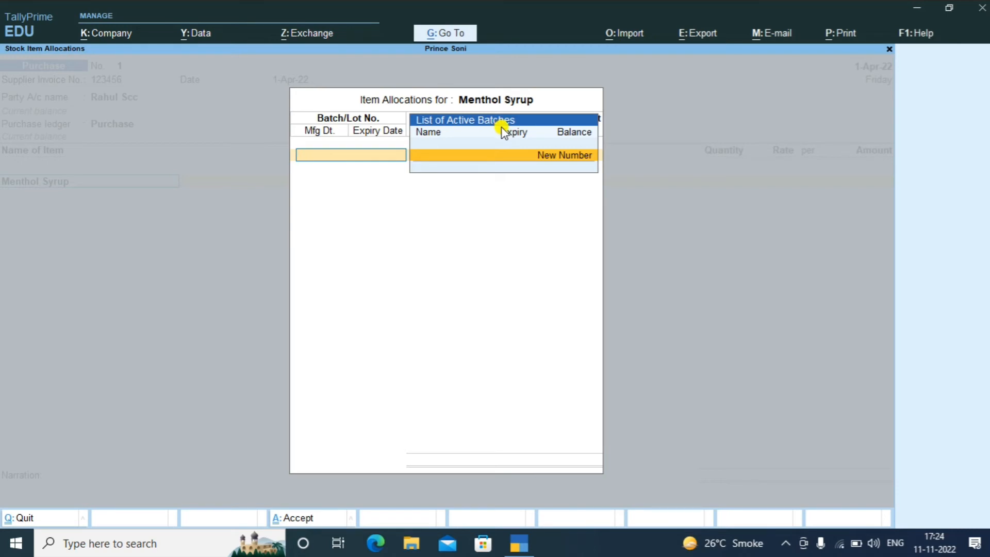
pyautogui.click(520, 158)
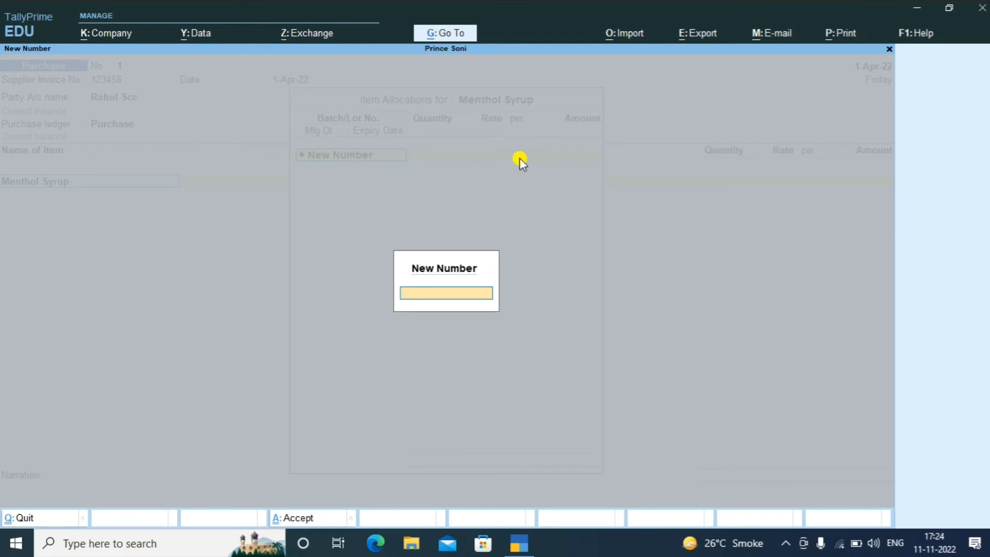
pyautogui.write('ST/502')
pyautogui.press('Return')
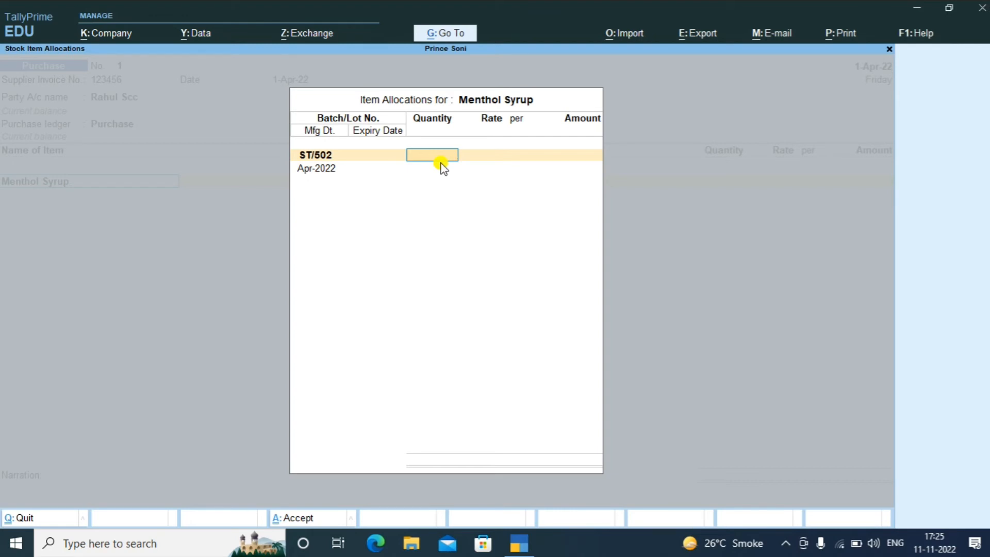
# Step: Enter a quantity of 100 nos at a rate of 50 per nos for batch ST/502
pyautogui.write('100')
pyautogui.press('Return')
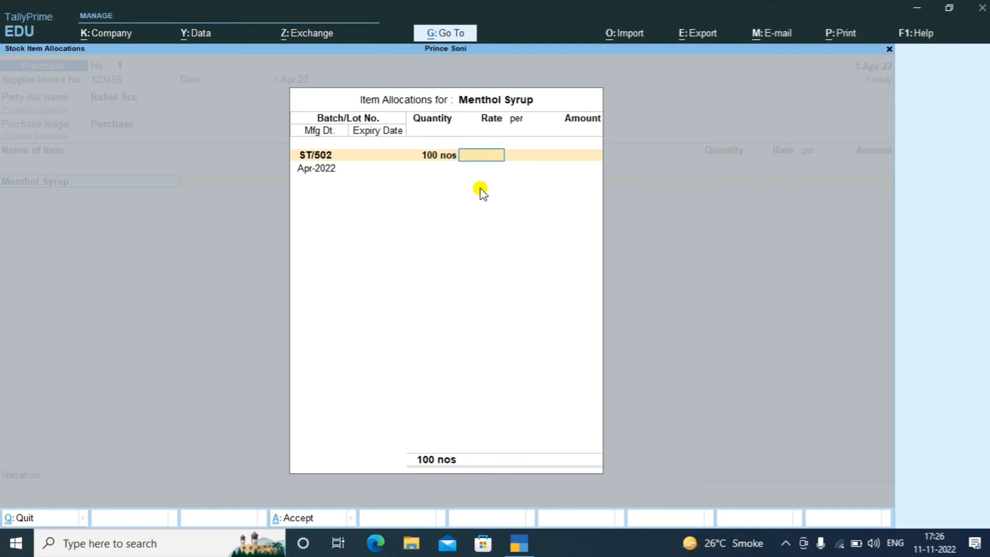
pyautogui.write('50')
pyautogui.press('Return')
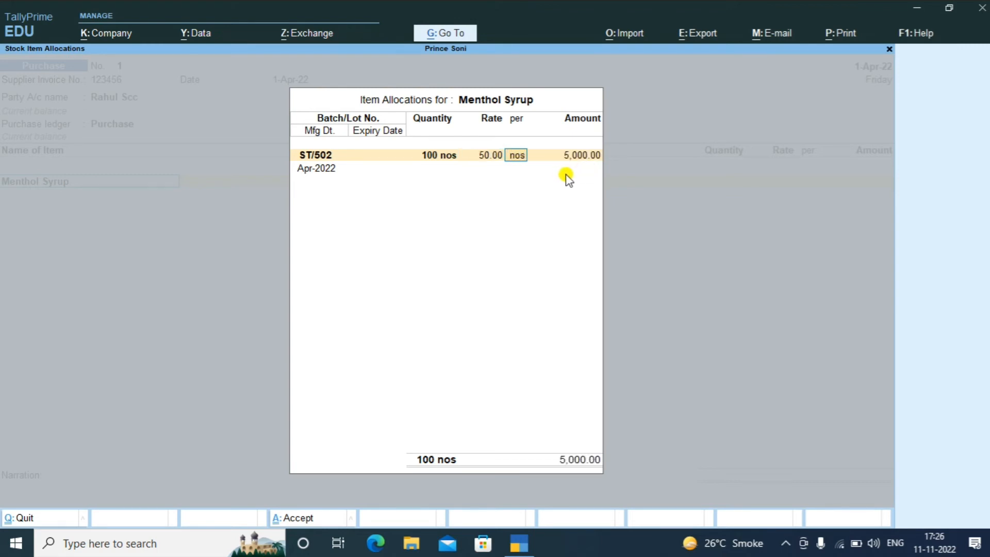
pyautogui.press('Return')
pyautogui.press('Return')
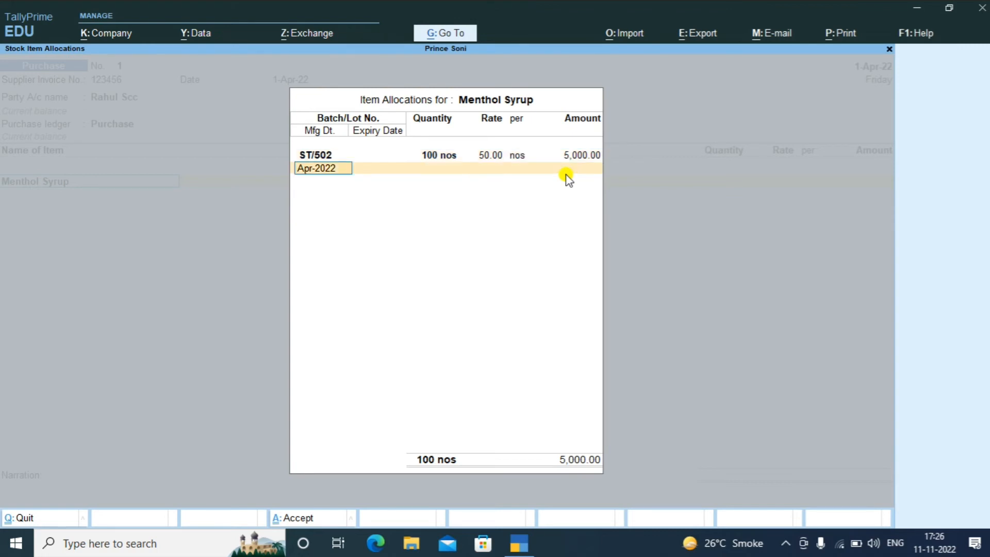
# Step: Keep the batch's manufacturing date of Apr-2022, set its expiry date to 31-3-2023, and finish the item allocation
pyautogui.press('Return')
pyautogui.press('BackSpace')
pyautogui.press('Return')
pyautogui.write('31')
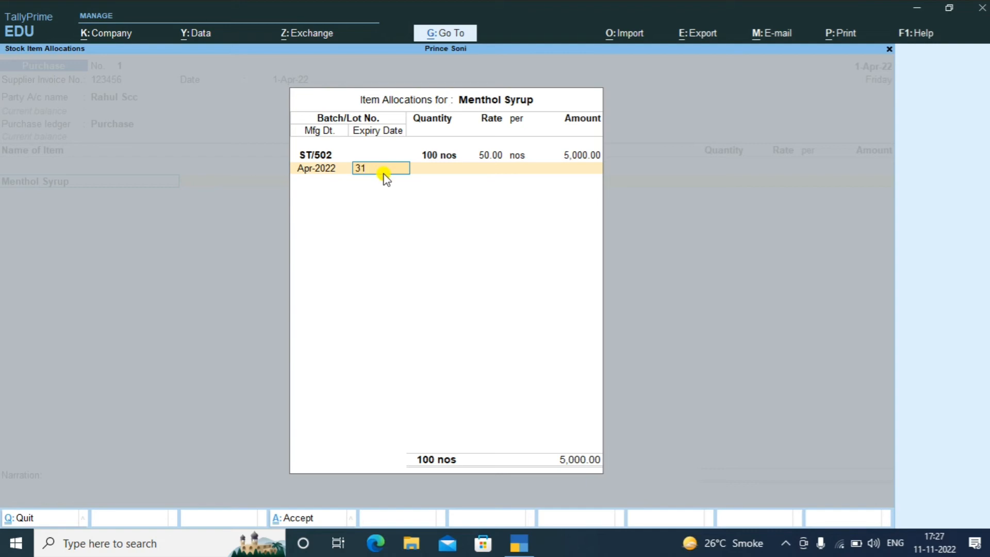
pyautogui.write('-3-2023')
pyautogui.press('Return')
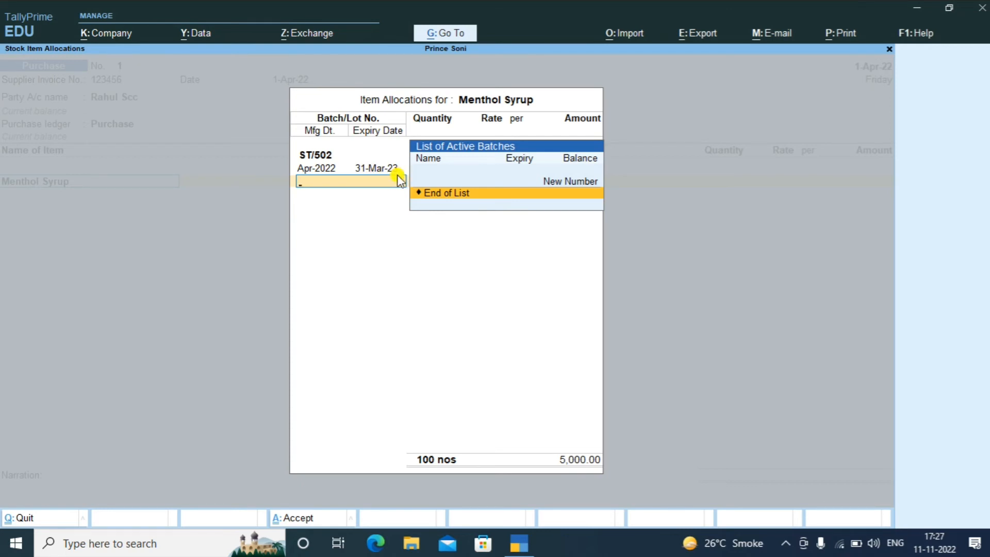
pyautogui.press('Return')
pyautogui.press('Return')
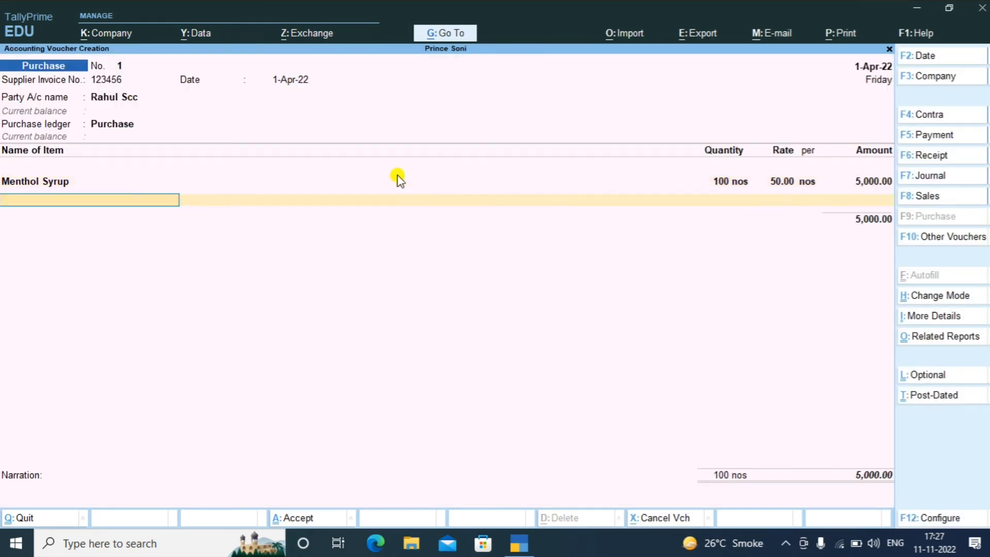
# Step: End the purchase item list and add a New Ref bill reference named with the supplier's name and invoice number
pyautogui.press('Return')
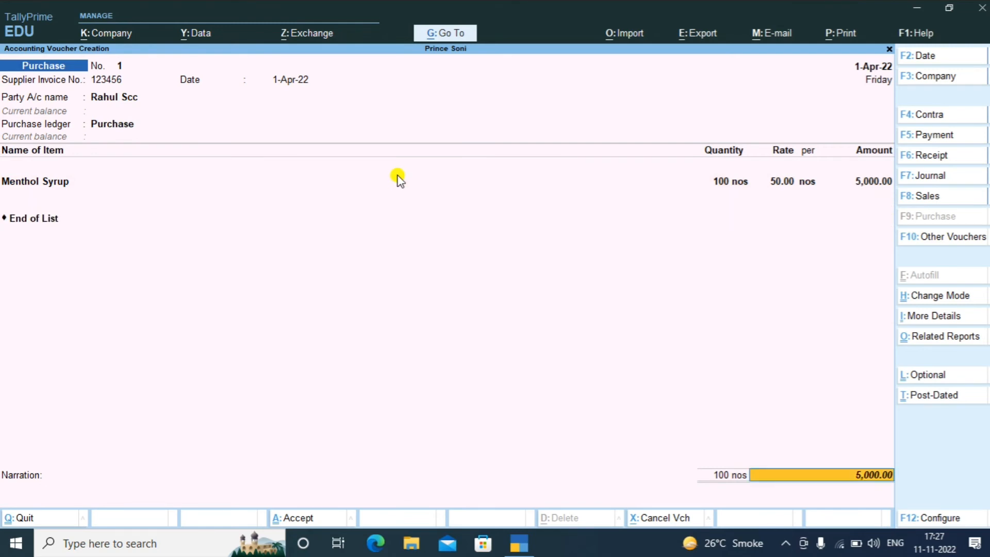
pyautogui.press('Return')
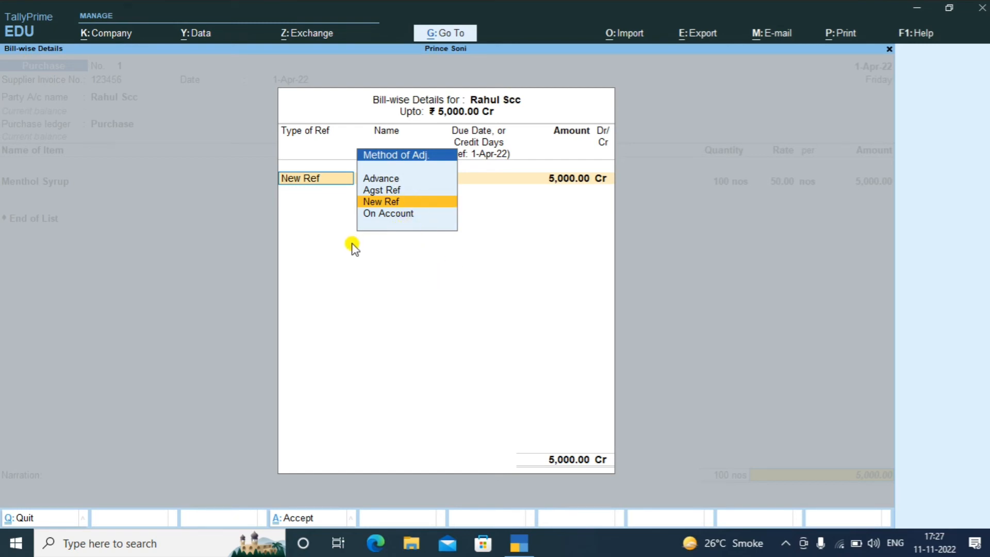
pyautogui.press('Down')
pyautogui.press('Up')
pyautogui.press('Return')
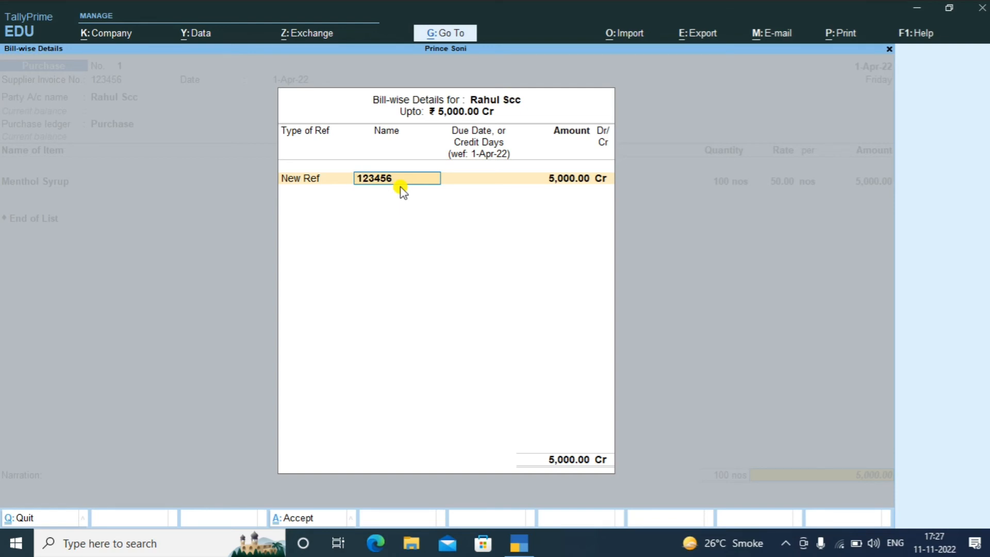
pyautogui.write('Rahul 123456')
pyautogui.press('Return')
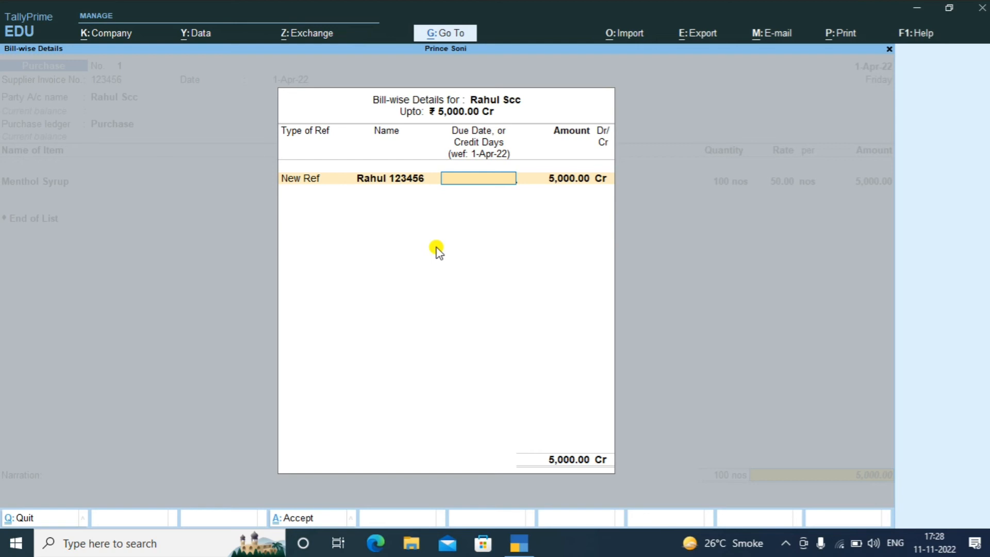
# Step: Leave the bill's due date blank, accept its full amount, and save the purchase voucher without a narration
pyautogui.press('Return')
pyautogui.press('Return')
pyautogui.press('Return')
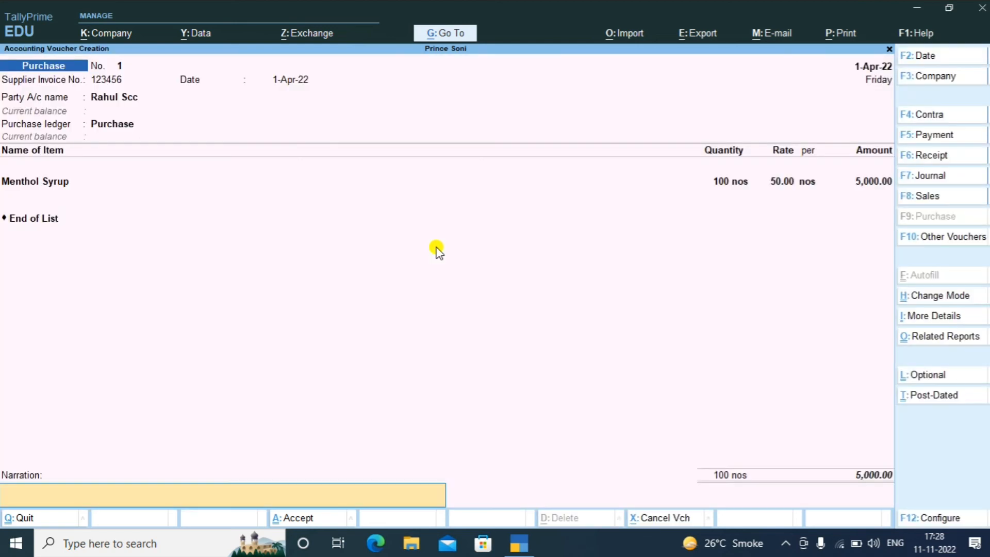
pyautogui.press('Return')
pyautogui.press('Return')
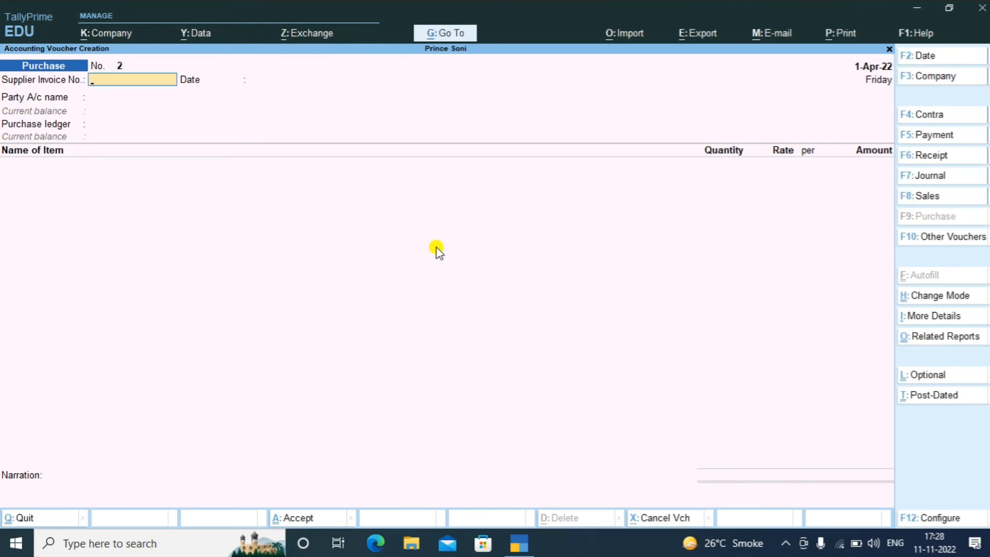
# Step: Exit the blank purchase voucher, reopen voucher entry, and start a sales voucher with Cash as the party account
pyautogui.press('Escape')
pyautogui.press('Return')
pyautogui.press('Down')
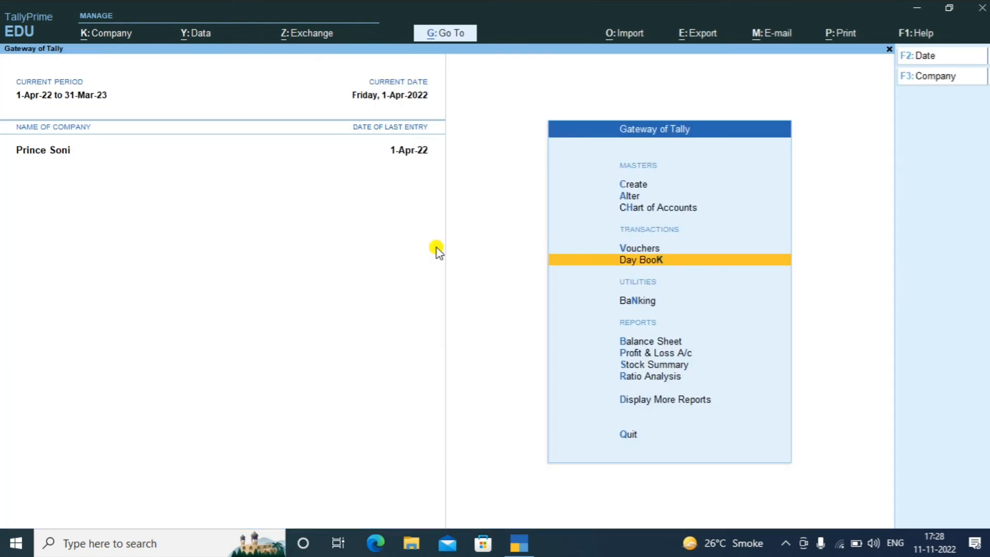
pyautogui.press('Up')
pyautogui.press('Return')
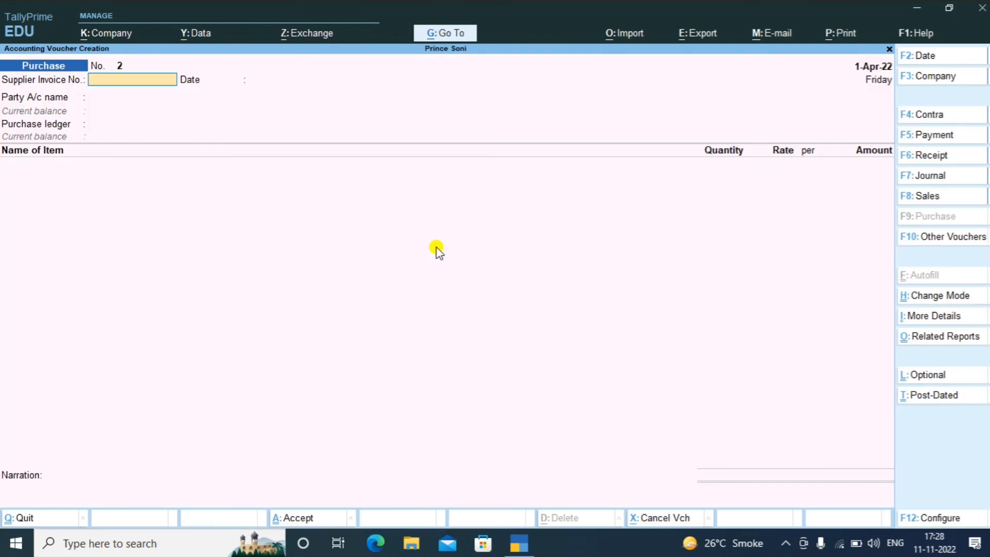
pyautogui.press('F8')
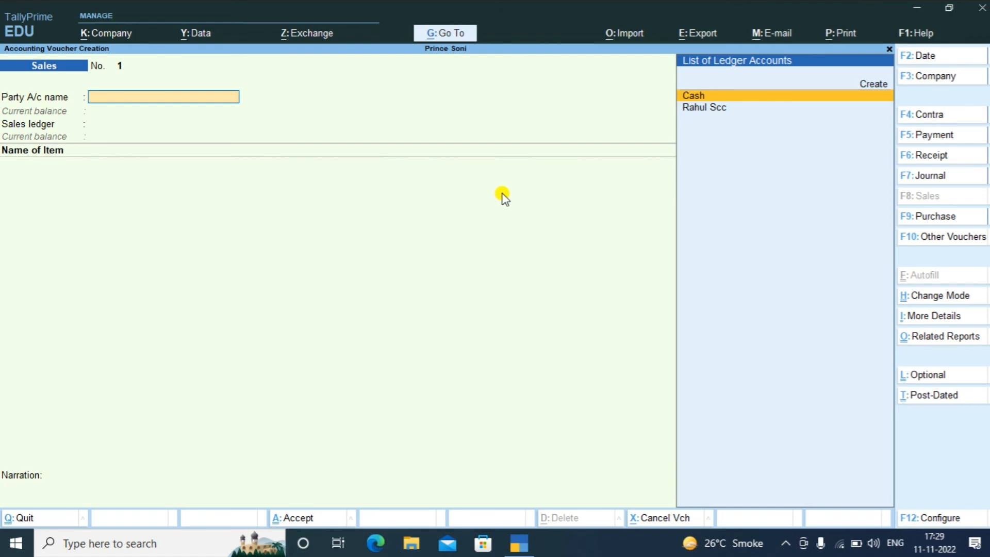
pyautogui.press('Return')
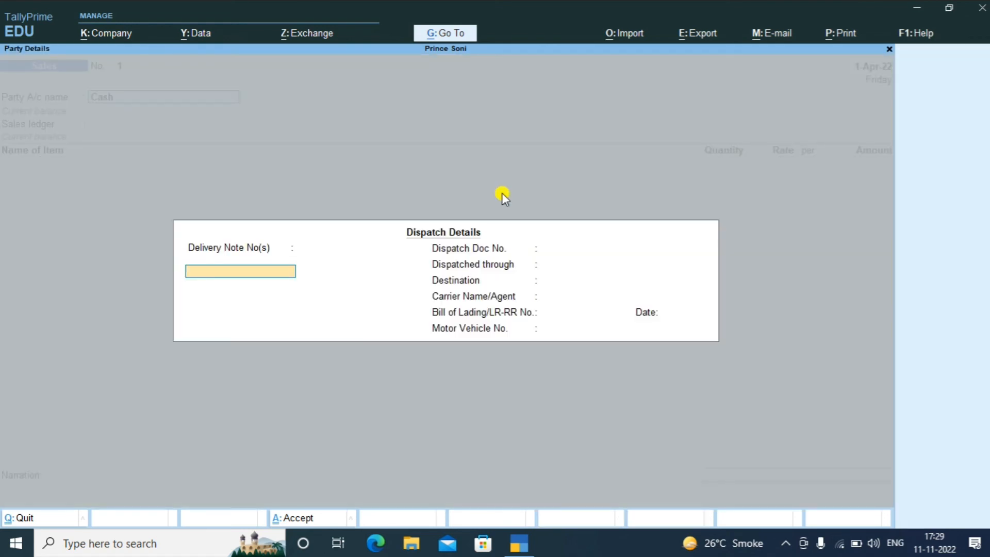
# Step: Accept the dispatch details of the sales voucher with all fields left blank
pyautogui.press('Return')
pyautogui.press('Return')
pyautogui.press('Return')
pyautogui.press('Return')
pyautogui.press('Return')
pyautogui.press('Return')
pyautogui.press('Return')
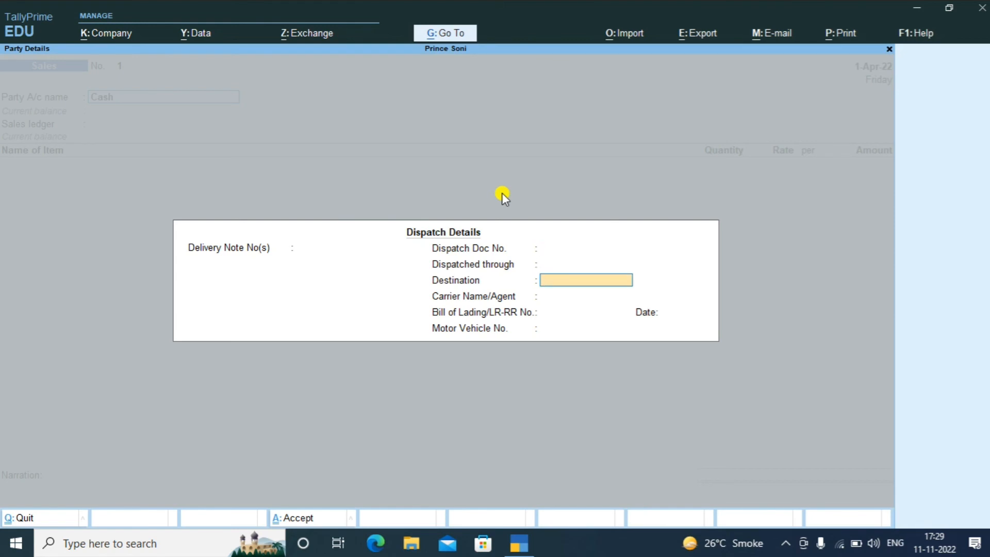
pyautogui.press('Return')
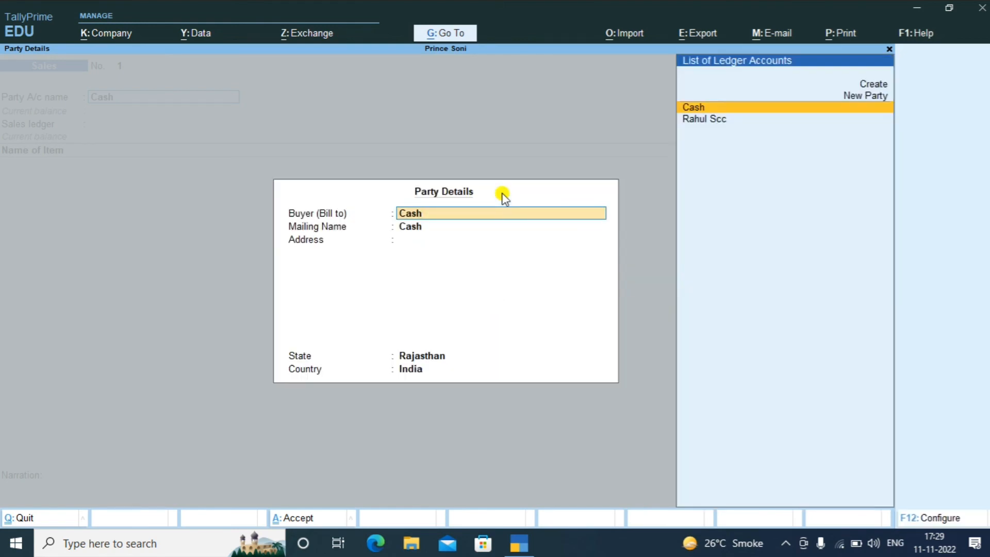
# Step: Accept the default Cash party details and choose Sales as the sales ledger
pyautogui.press('Return')
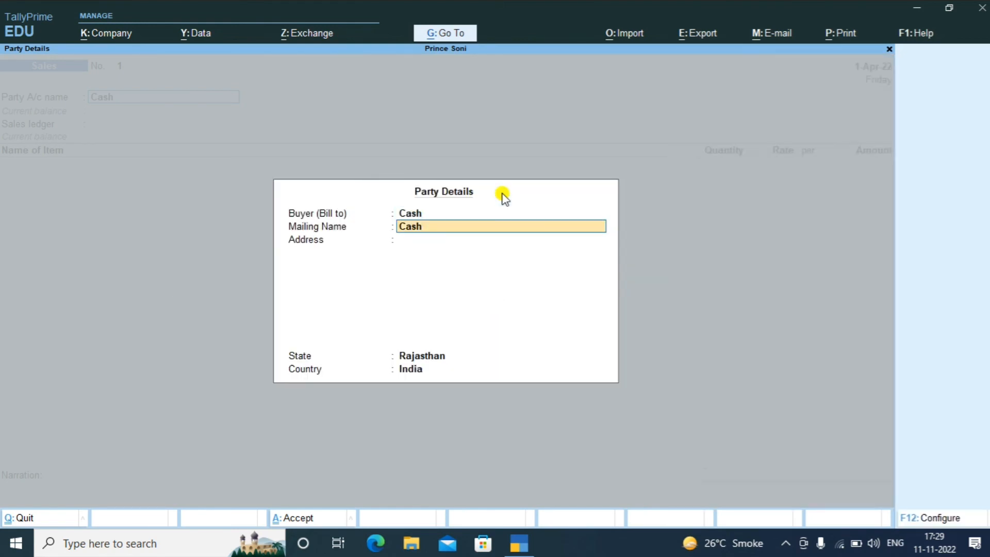
pyautogui.press('Return')
pyautogui.press('Return')
pyautogui.press('Return')
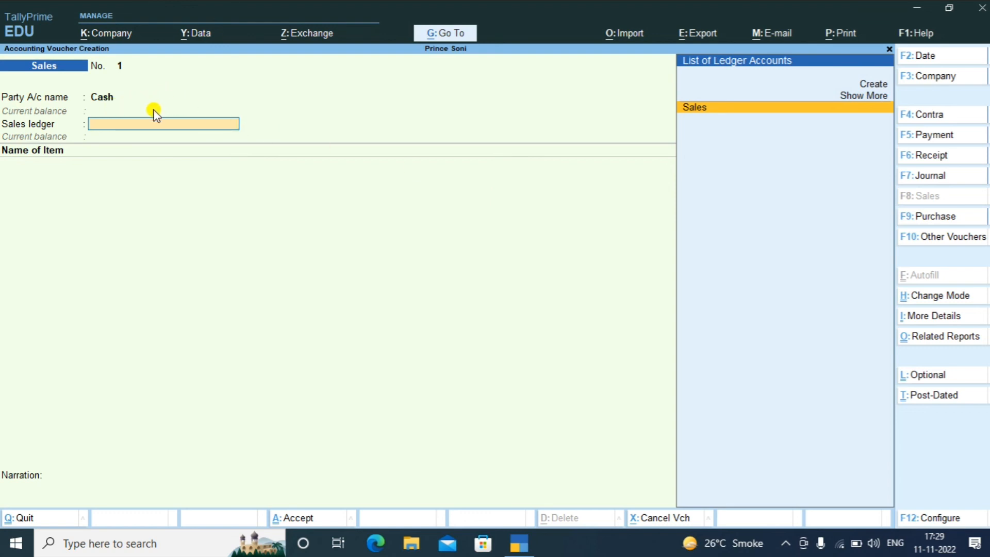
pyautogui.press('Return')
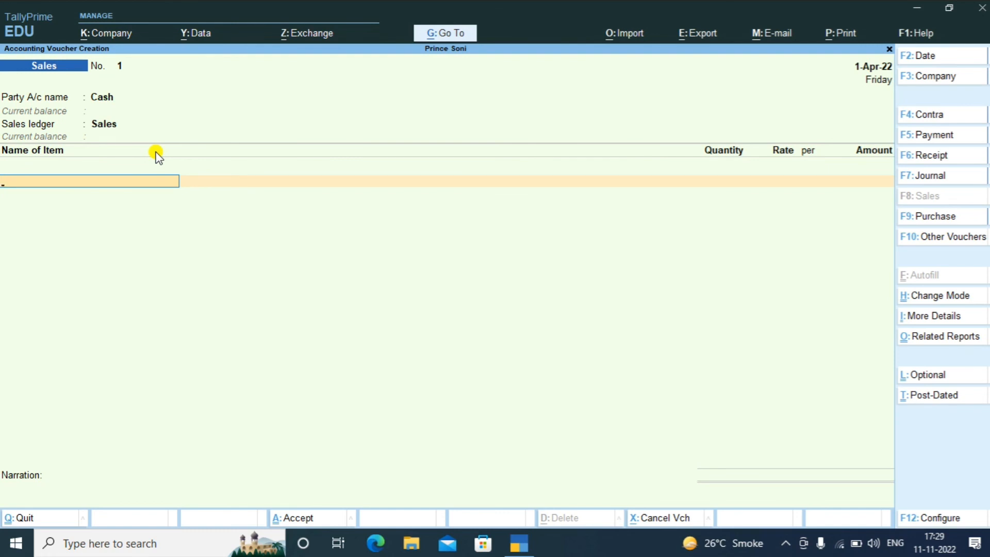
# Step: Add the Menthol Syrup item to the sales voucher and allocate it from the active batch ST/502
pyautogui.press('space')
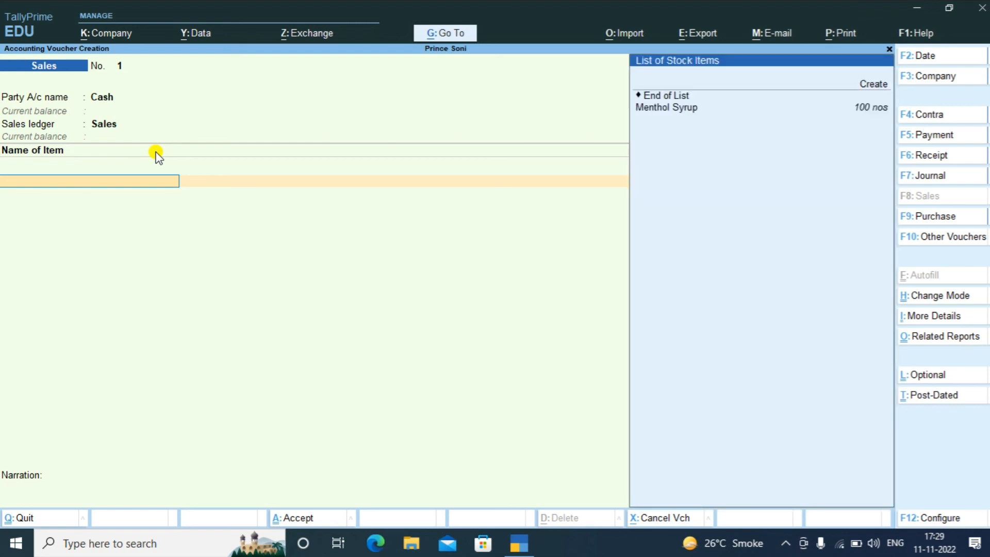
pyautogui.press('Down')
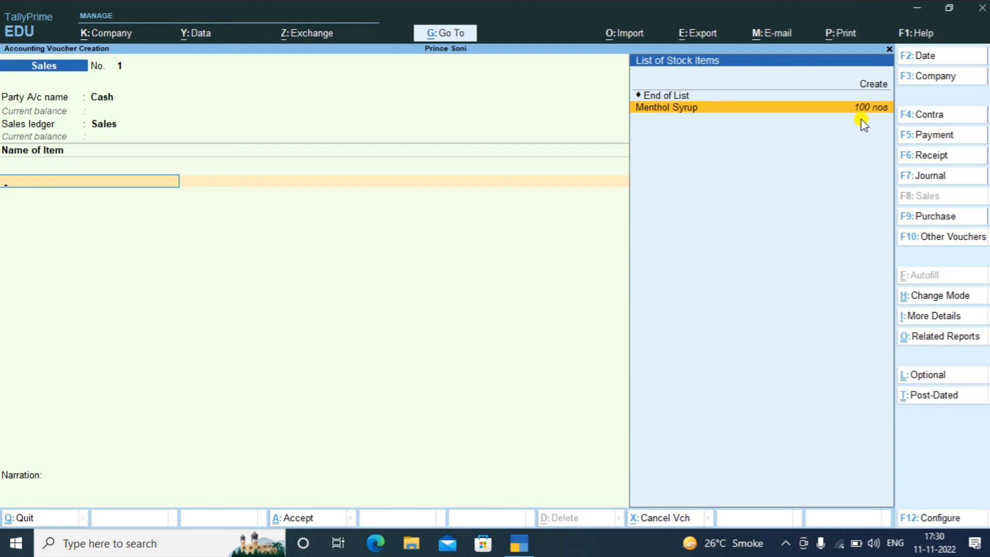
pyautogui.press('Return')
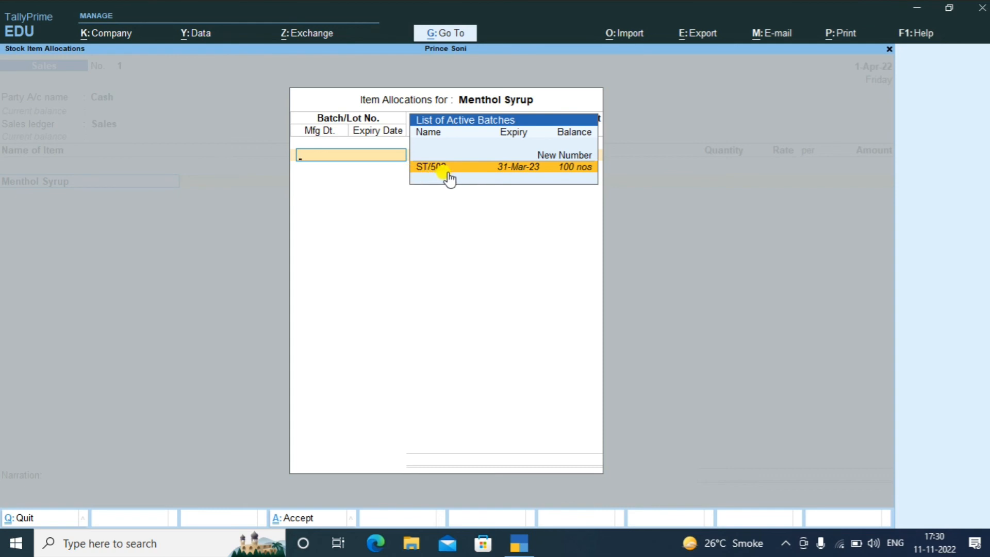
pyautogui.click(485, 174)
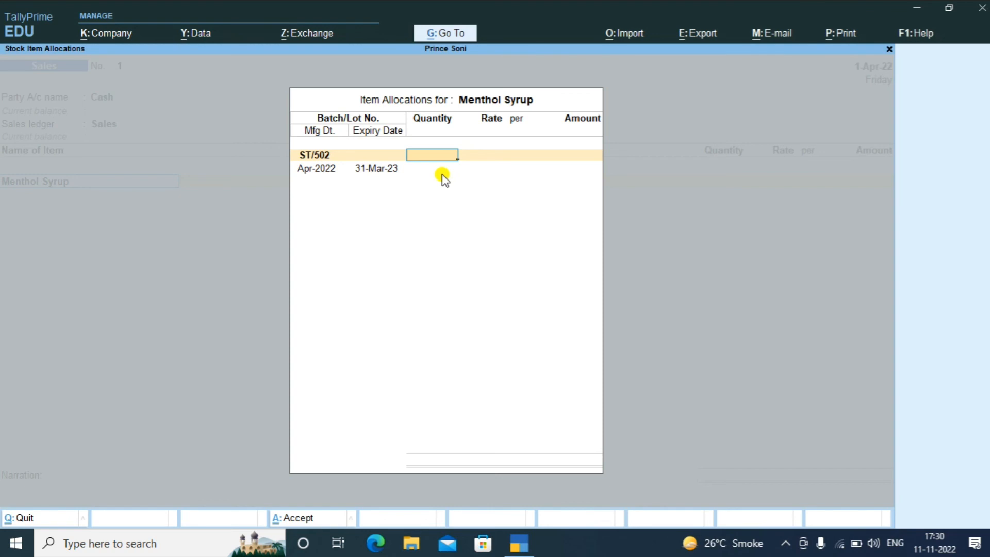
# Step: Enter a quantity of 50 nos at a rate of 80 per nos for the sale from batch ST/502
pyautogui.write('50')
pyautogui.press('Return')
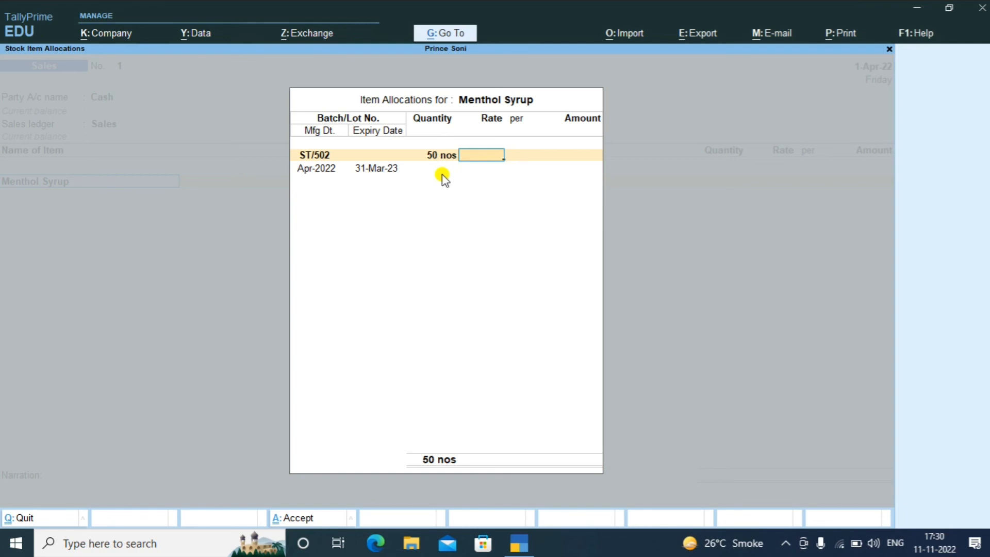
pyautogui.write('80')
pyautogui.press('Return')
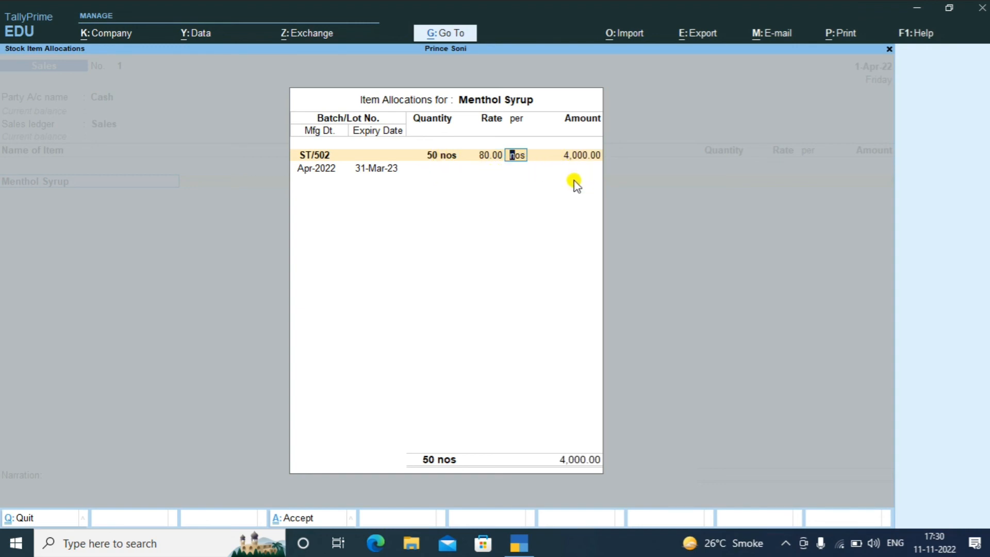
pyautogui.press('Return')
pyautogui.press('Return')
pyautogui.press('Return')
pyautogui.press('Return')
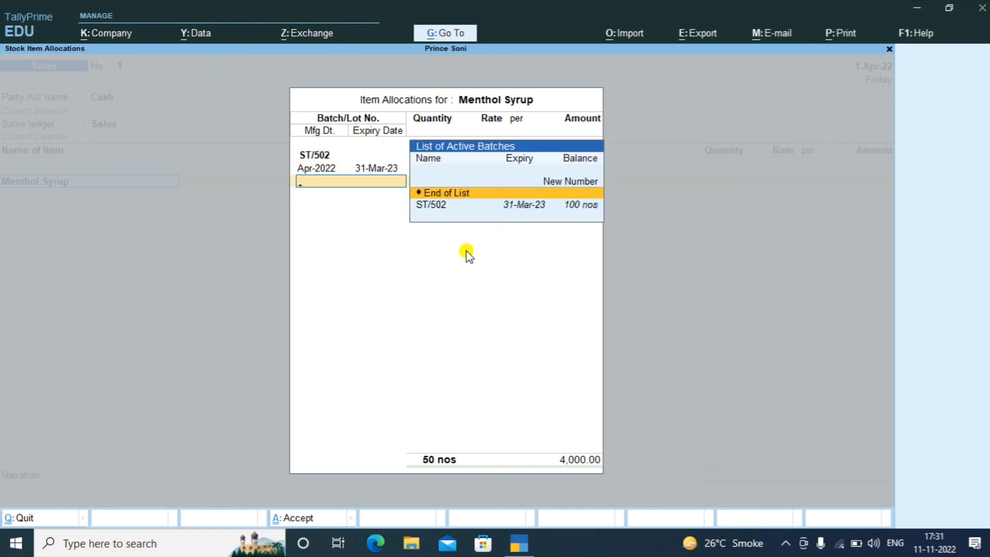
# Step: End the batch and item lists, save the sales voucher without a narration, and return to the Gateway of Tally
pyautogui.press('Return')
pyautogui.press('Return')
pyautogui.press('Return')
pyautogui.press('Return')
pyautogui.press('Return')
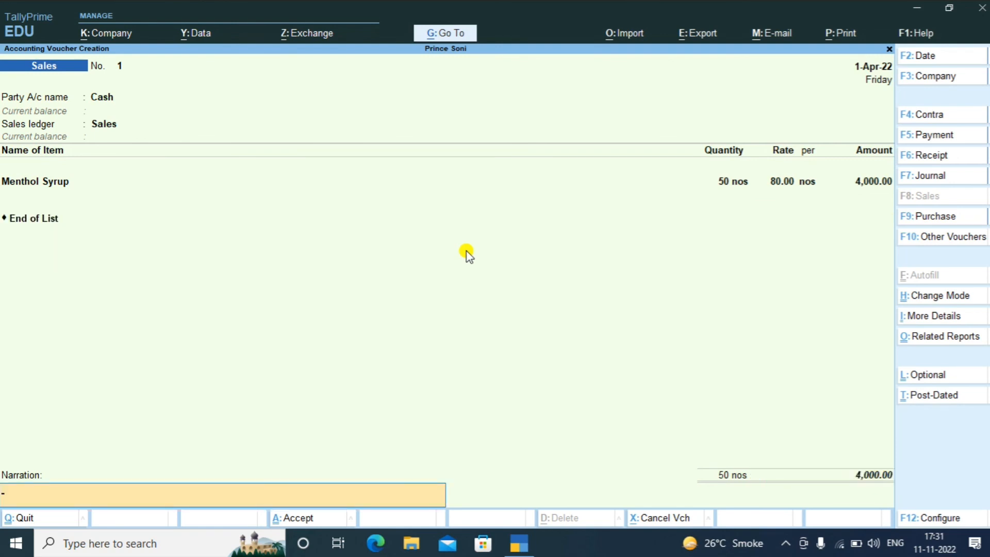
pyautogui.press('Return')
pyautogui.press('Return')
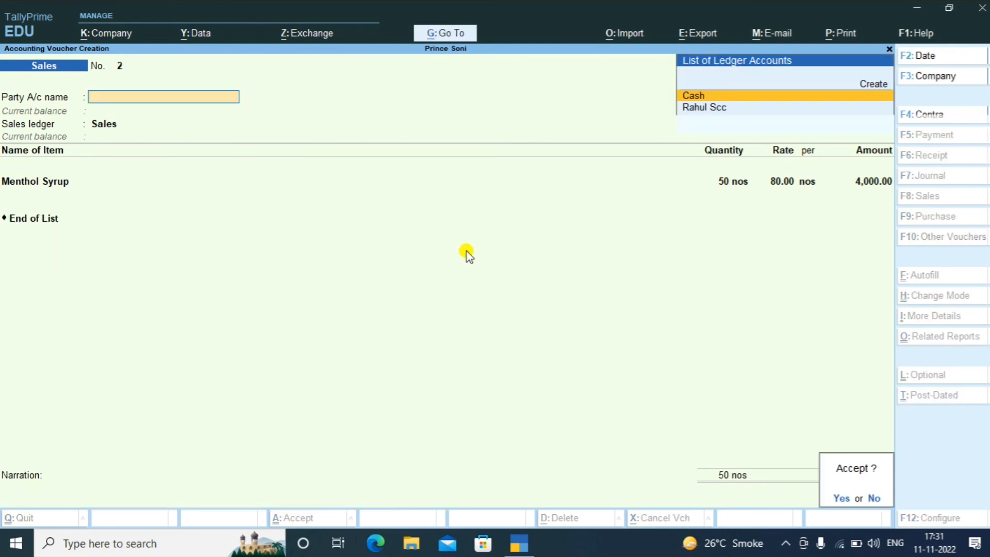
pyautogui.press('Escape')
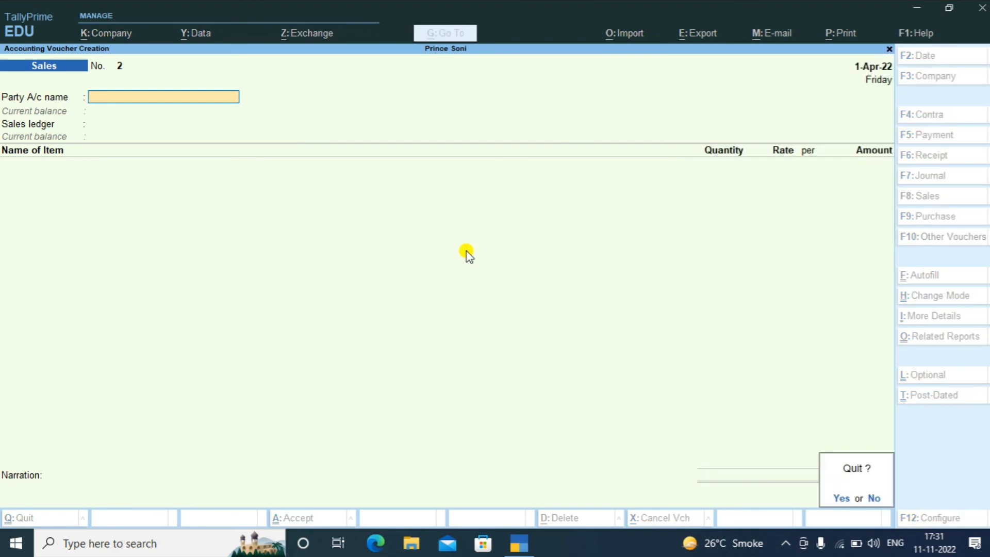
pyautogui.press('Return')
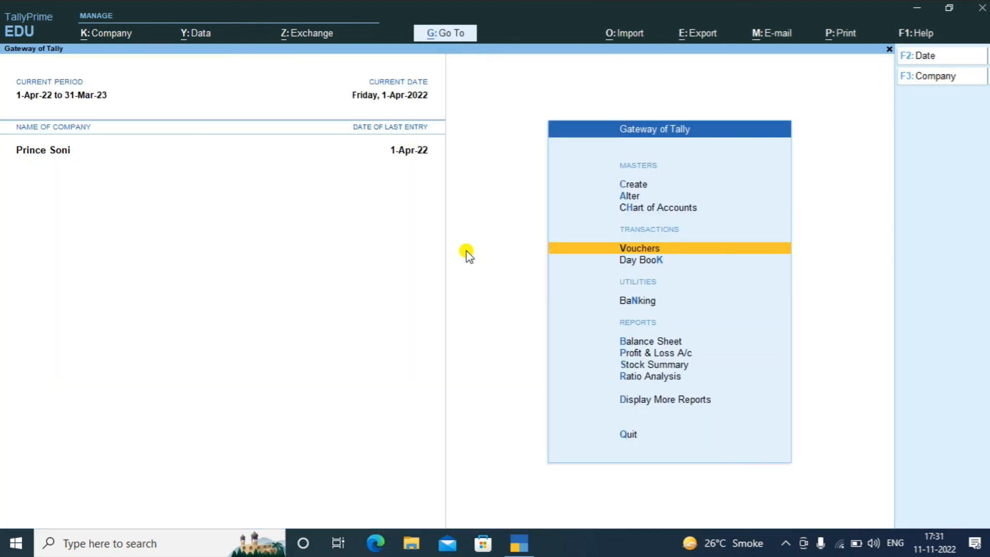
# Step: Open the company features and review the Enable Batches and Maintain Expiry Date for Batches settings
pyautogui.press('F11')
pyautogui.press('Return')
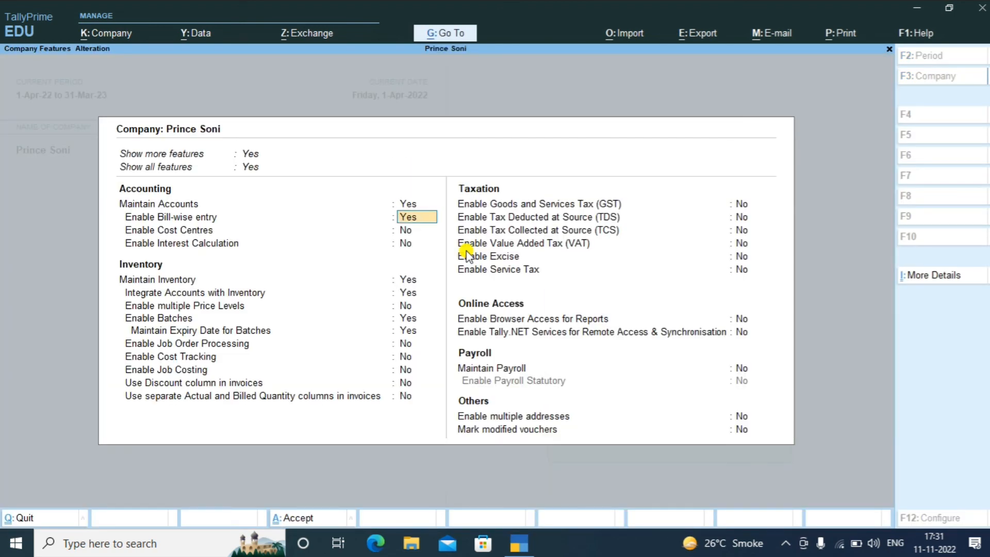
pyautogui.press('Return')
pyautogui.press('Return')
pyautogui.press('Return')
pyautogui.press('Return')
pyautogui.press('Return')
pyautogui.press('Return')
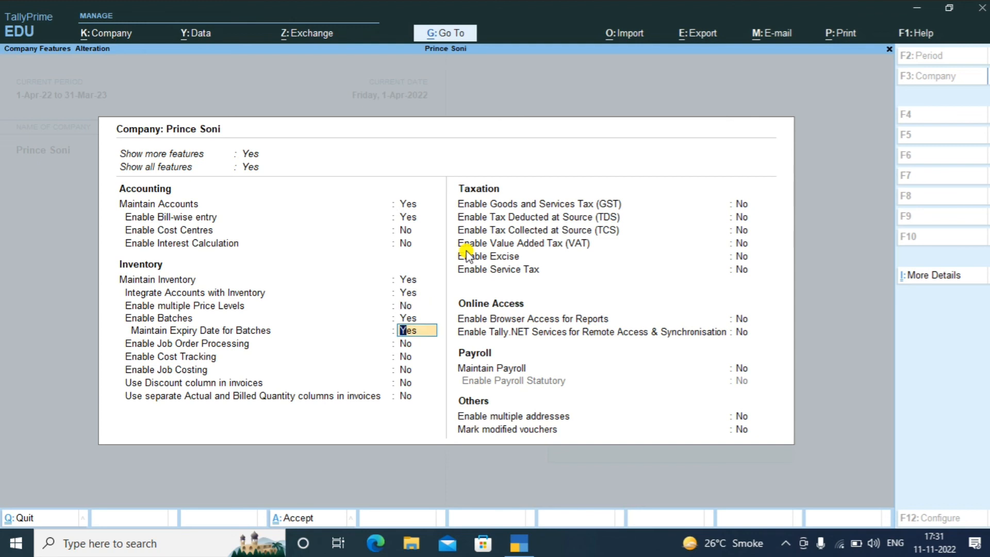
pyautogui.press('Up')
pyautogui.press('Up')
pyautogui.press('Return')
pyautogui.press('Return')
pyautogui.press('Up')
pyautogui.press('Up')
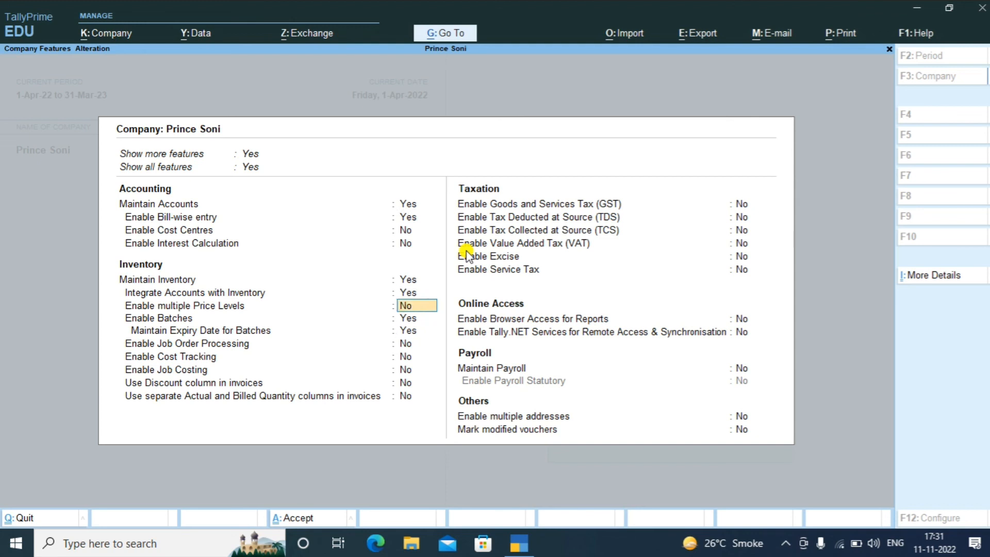
pyautogui.press('Return')
pyautogui.press('Return')
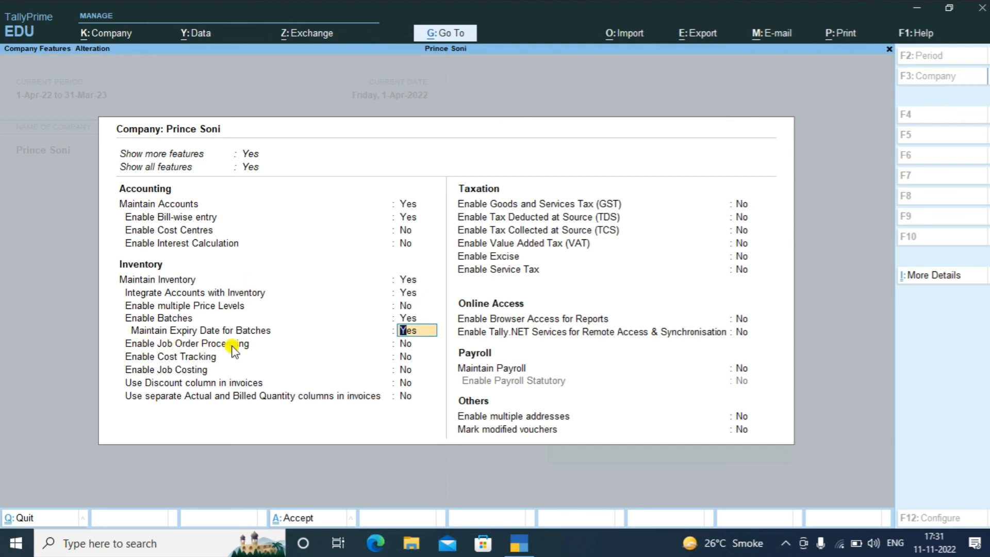